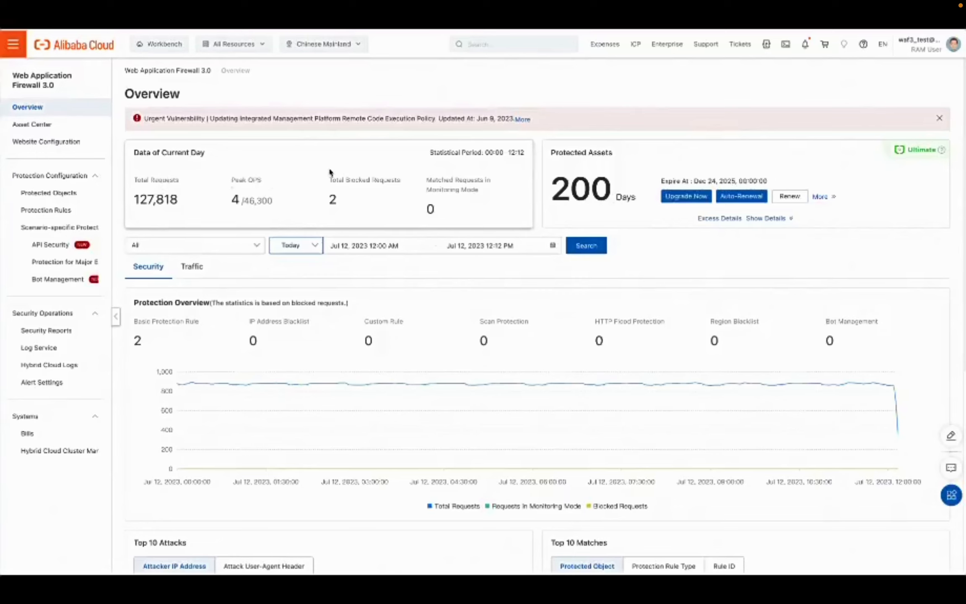
- Review the WAF overview's traffic statistics, top attacks and security events, and the Asset Center's domain overview and export records
scroll(319, 237, "down", 6)
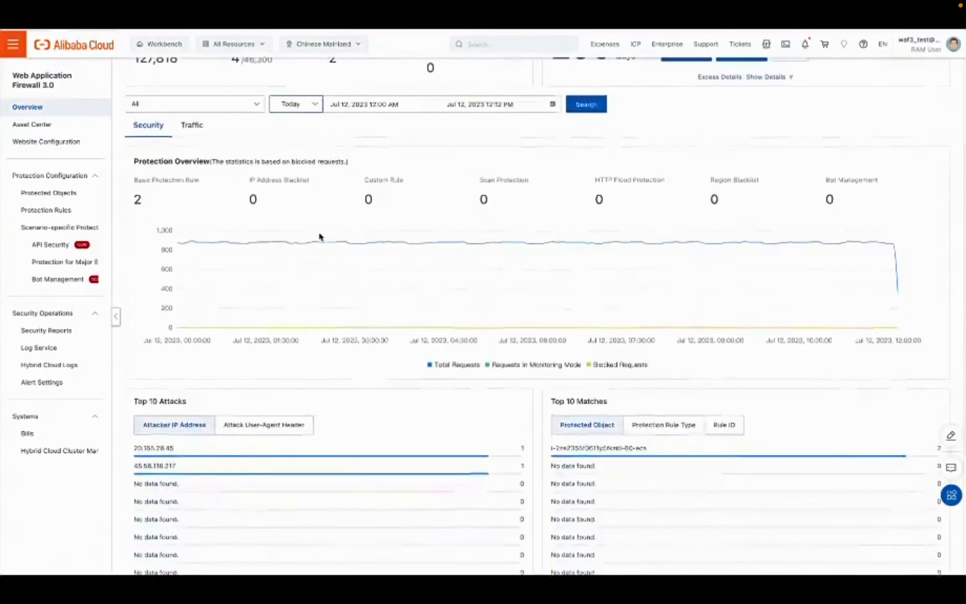
scroll(319, 235, "down", 1)
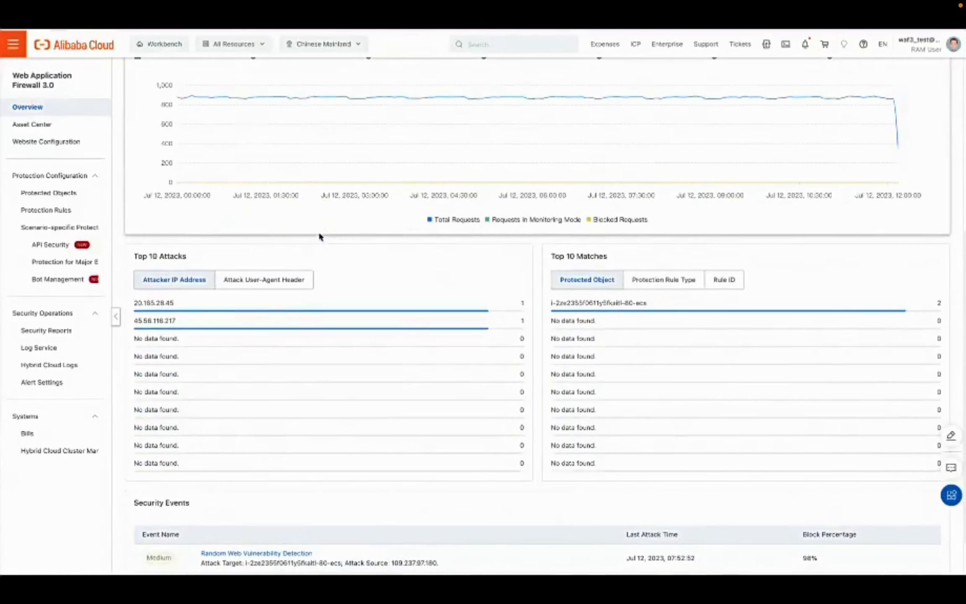
scroll(319, 236, "down", 1)
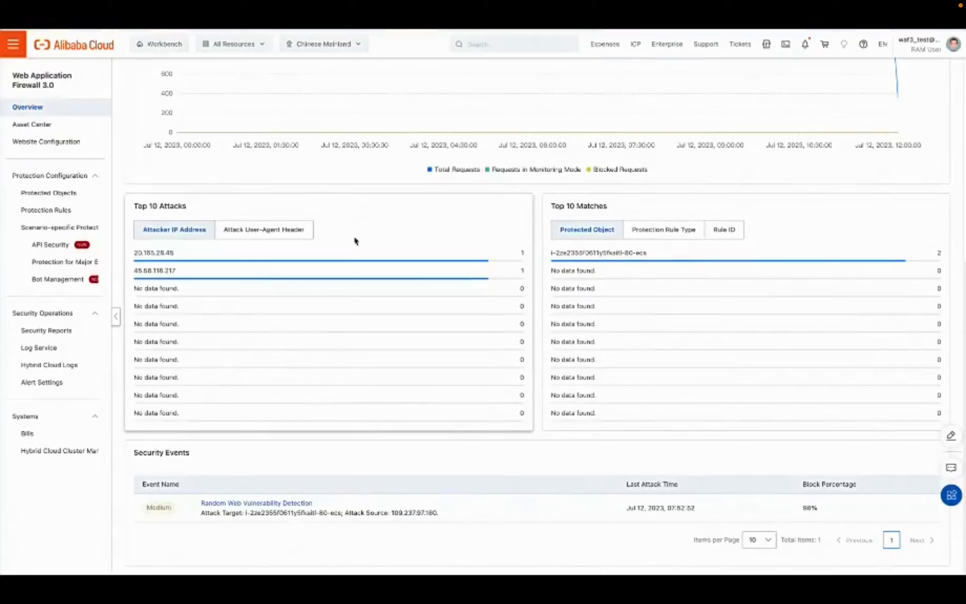
scroll(354, 241, "up", 3)
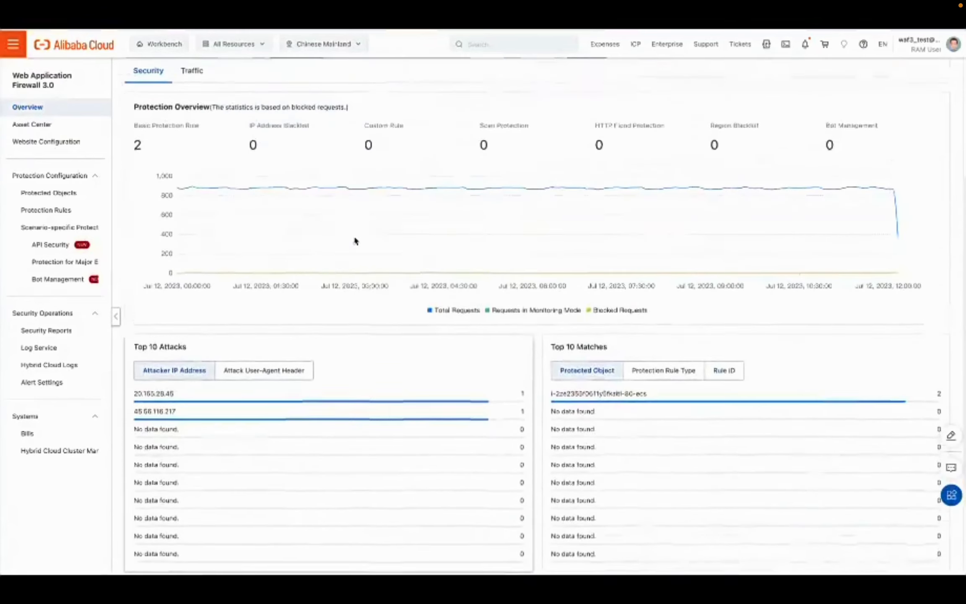
left_click(71, 132)
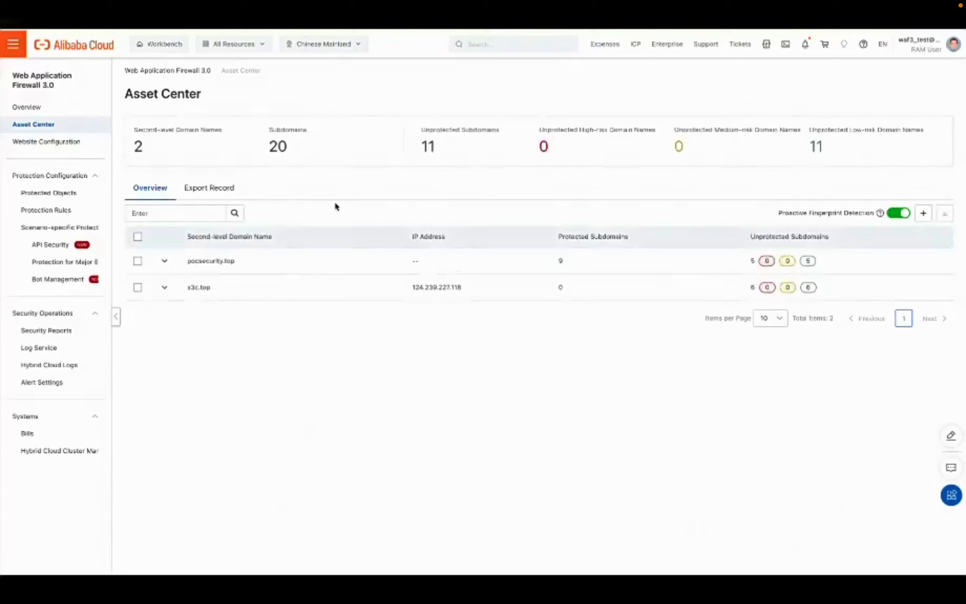
left_click(209, 192)
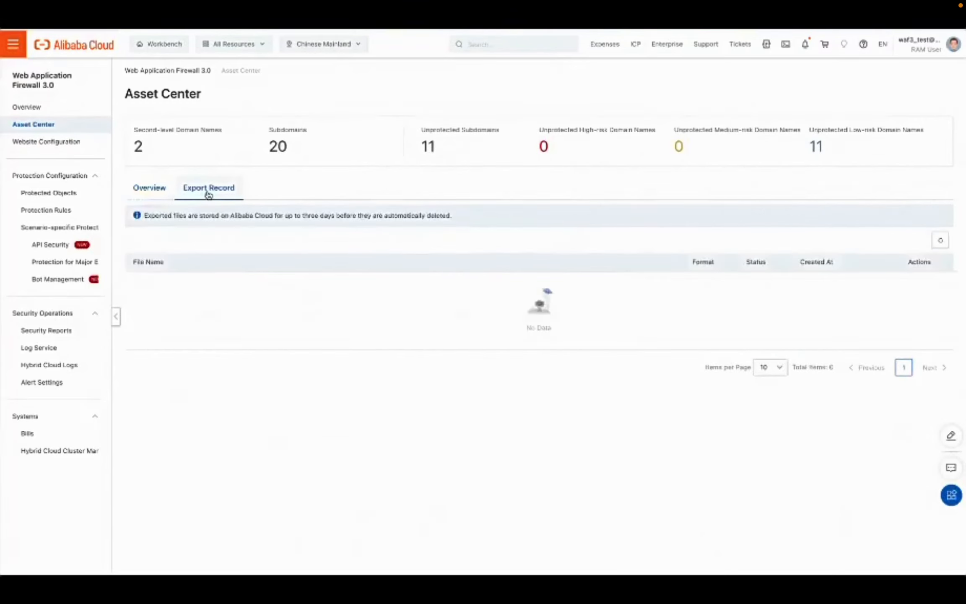
- Configure the listener for a new CNAME-record website: domain poc.pocsecurity.top, HTTP on port 80, and no layer 7 proxy in front of WAF
left_click(52, 145)
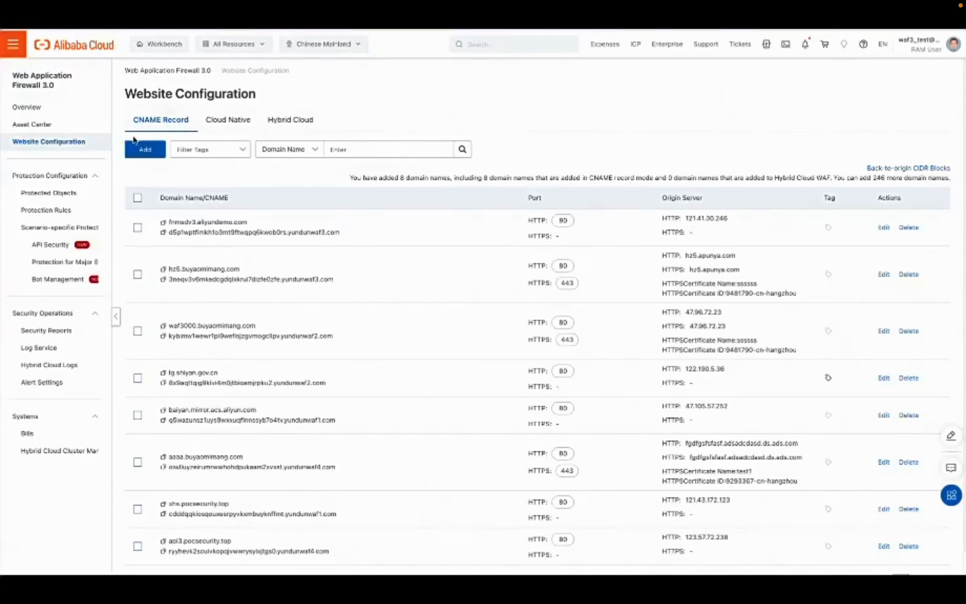
left_click(143, 150)
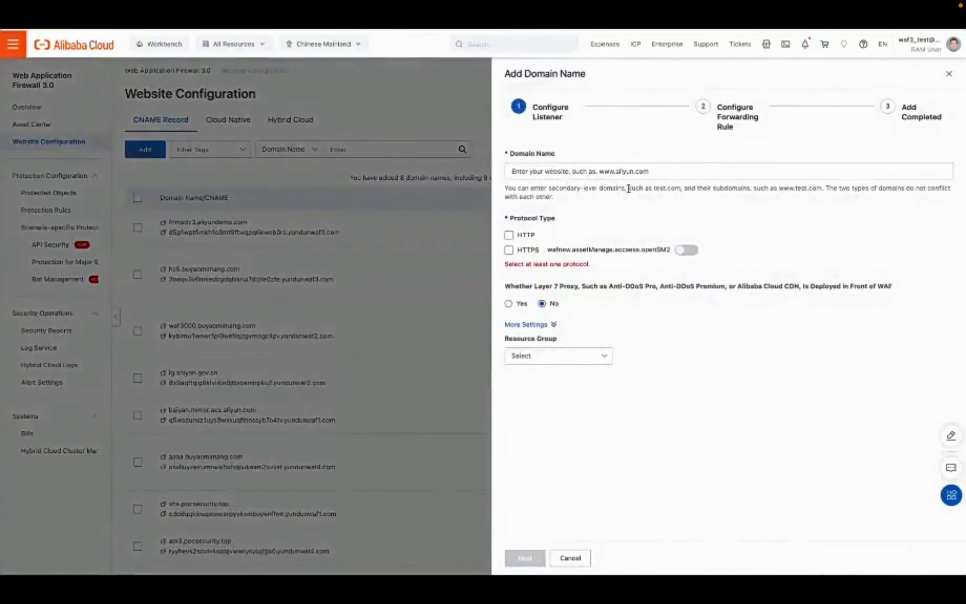
left_click(610, 172)
type("boc.")
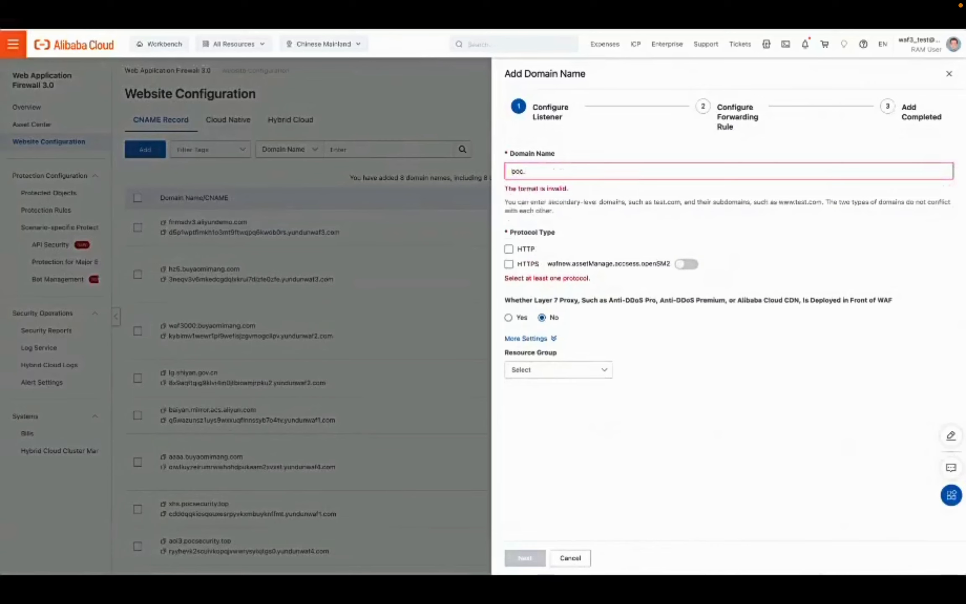
type("pocsec")
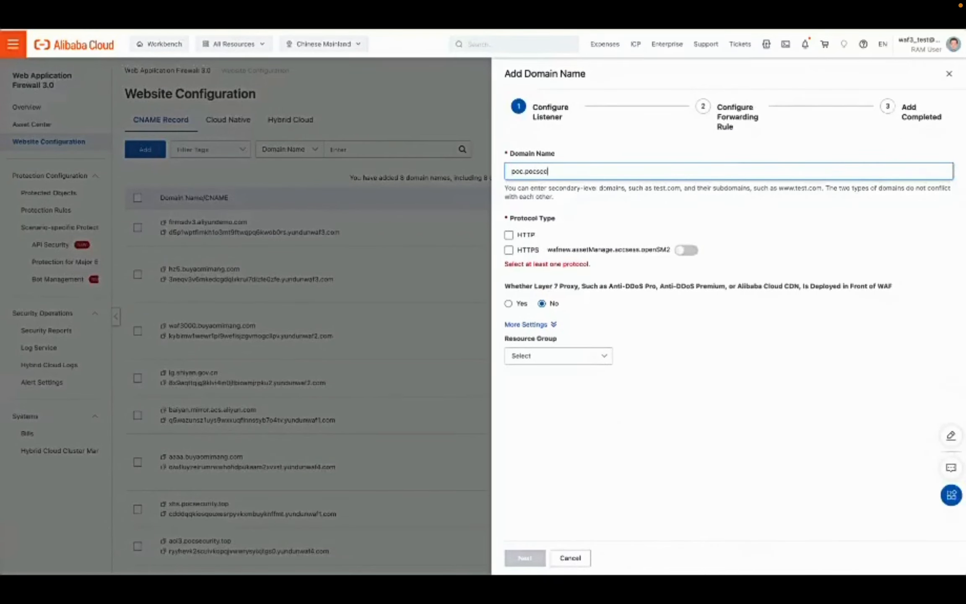
type("urity.top")
left_click(508, 235)
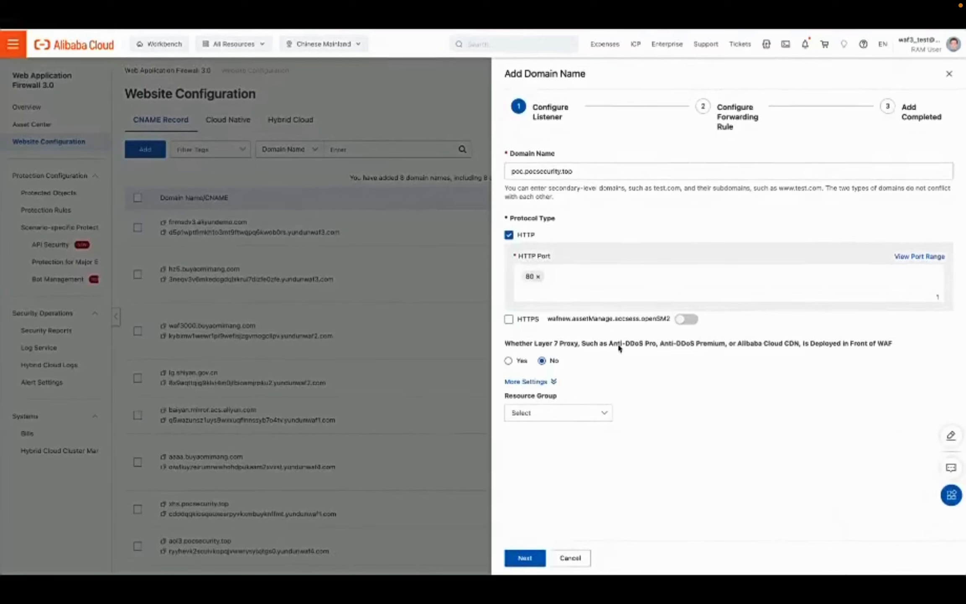
left_click(520, 363)
left_click(552, 363)
left_click(522, 556)
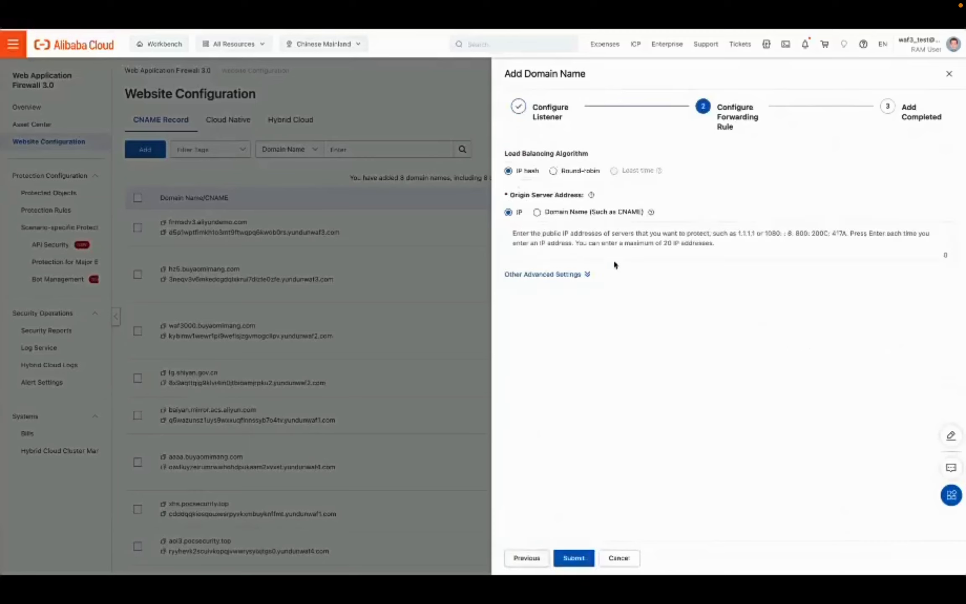
- Submit the forwarding rule with origin server IP 123.57.86.71 and copy the CNAME provided by WAF
left_click(567, 237)
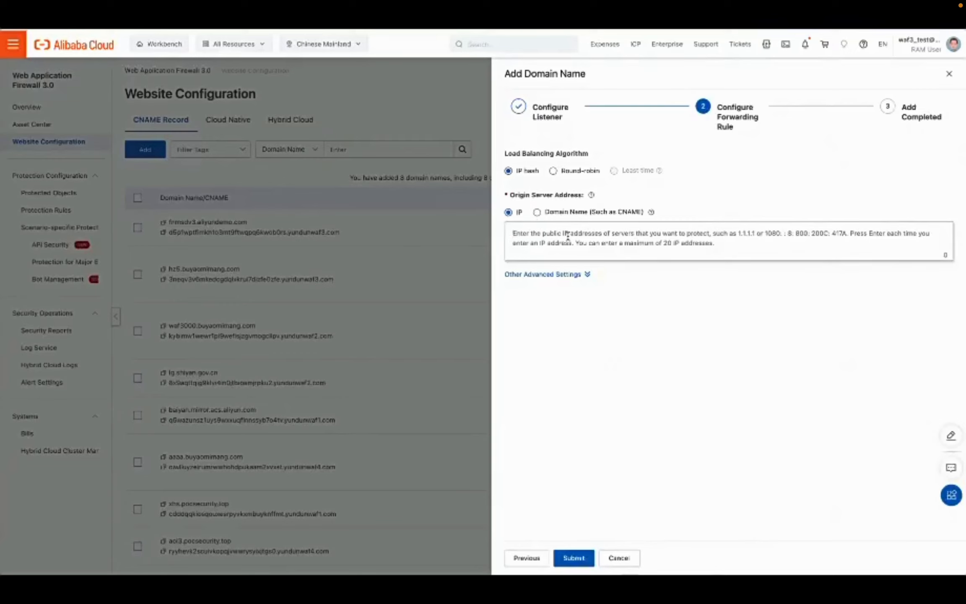
type("123.57.86.71")
key("Return")
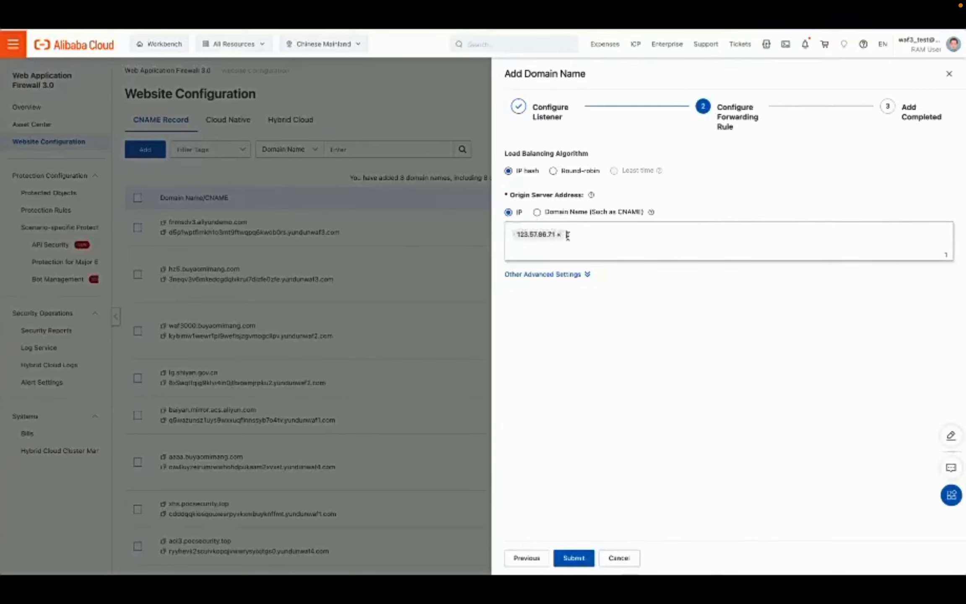
left_click(577, 559)
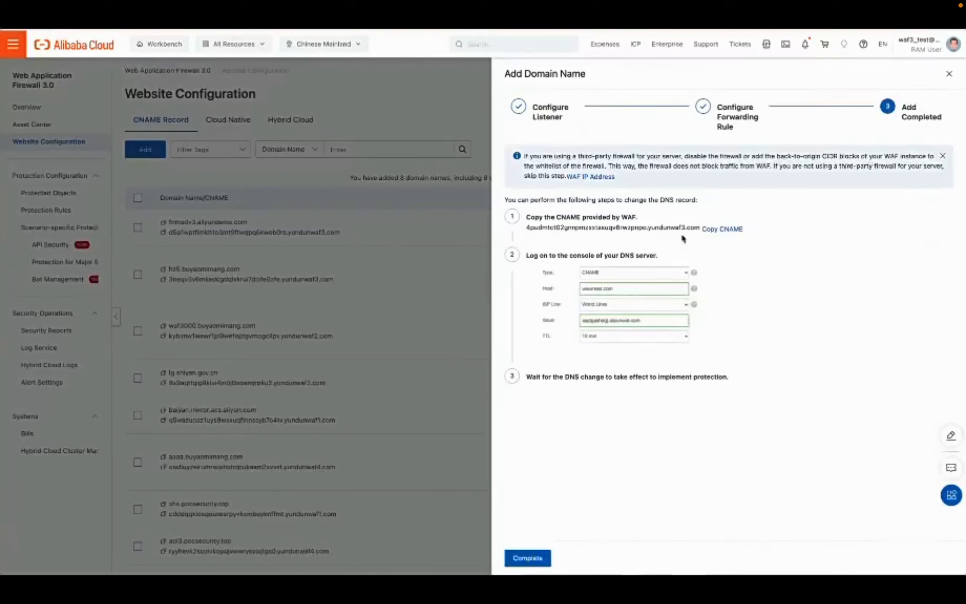
left_click(712, 231)
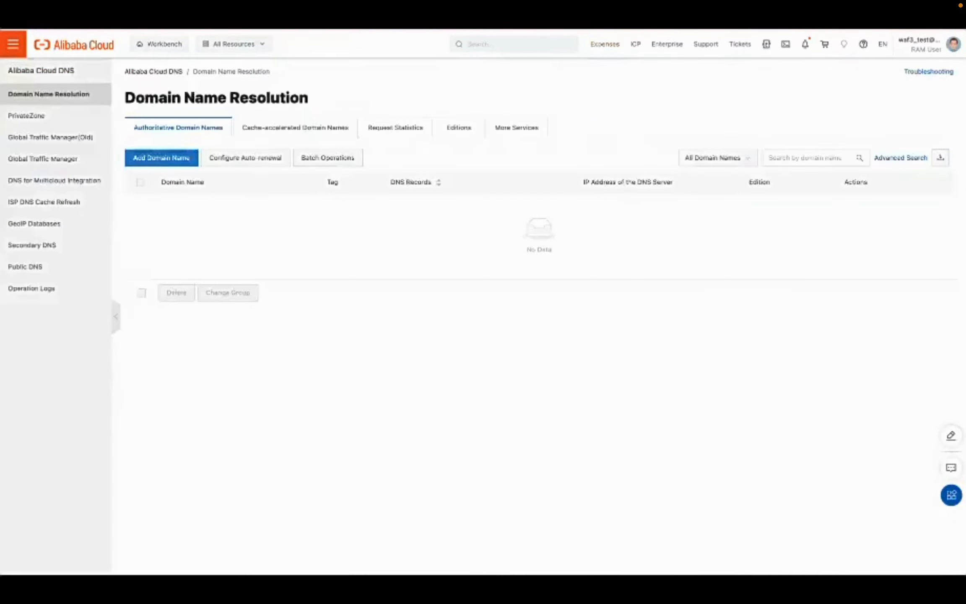
left_click(174, 158)
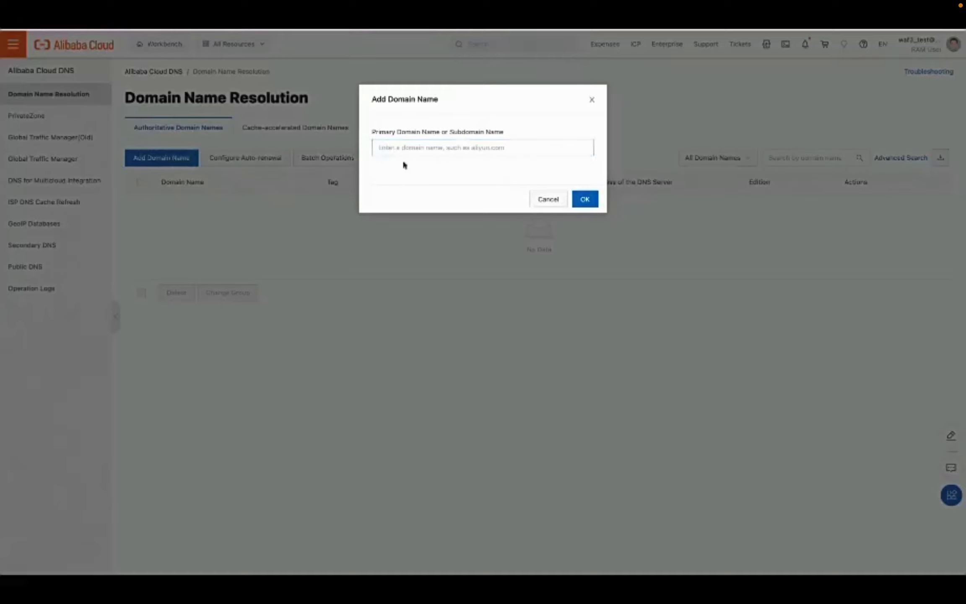
left_click(552, 151)
left_click(586, 199)
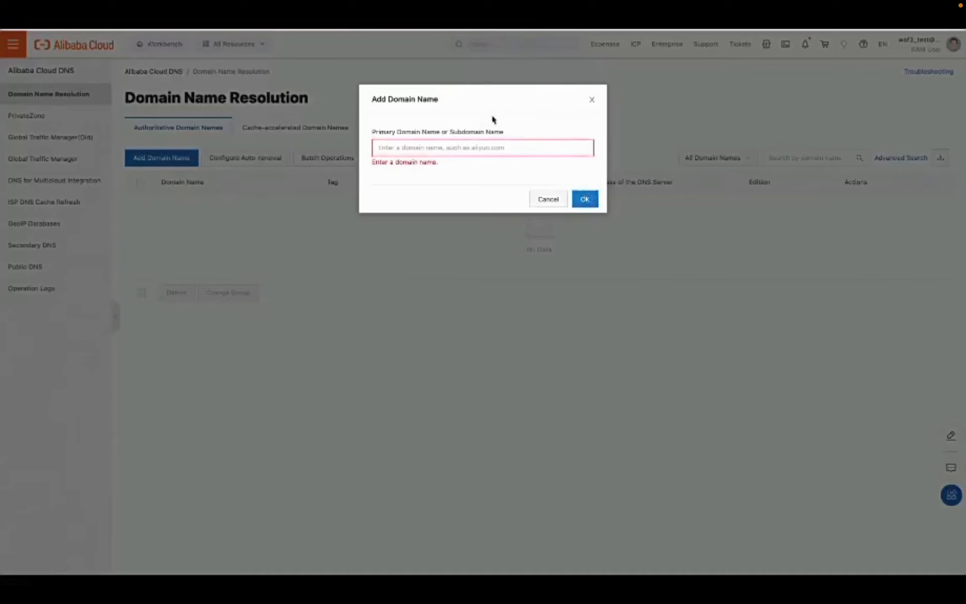
left_click(591, 101)
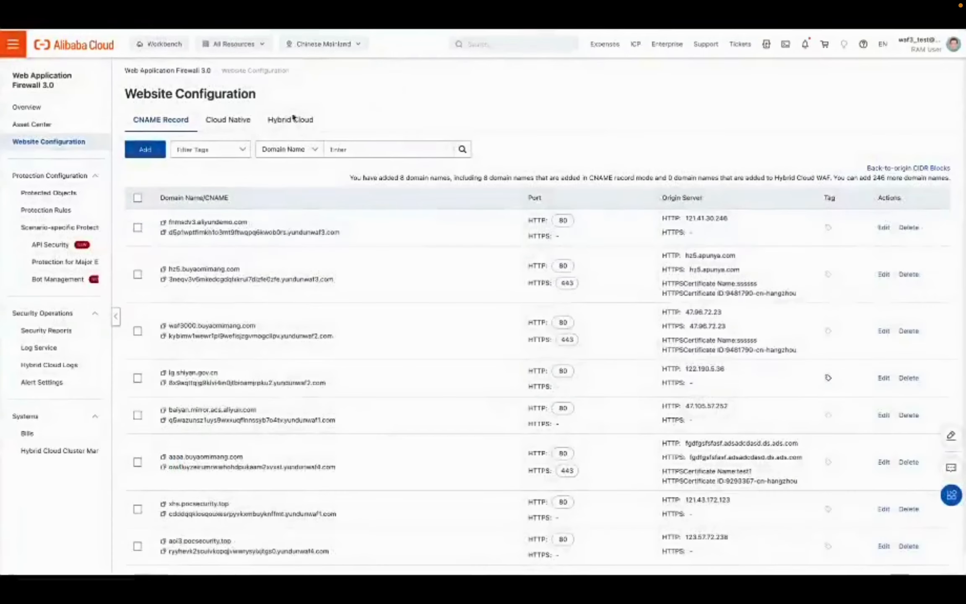
- Start adding an ECS instance in the website configuration's Cloud Native access mode and synchronize the available instances
left_click(232, 124)
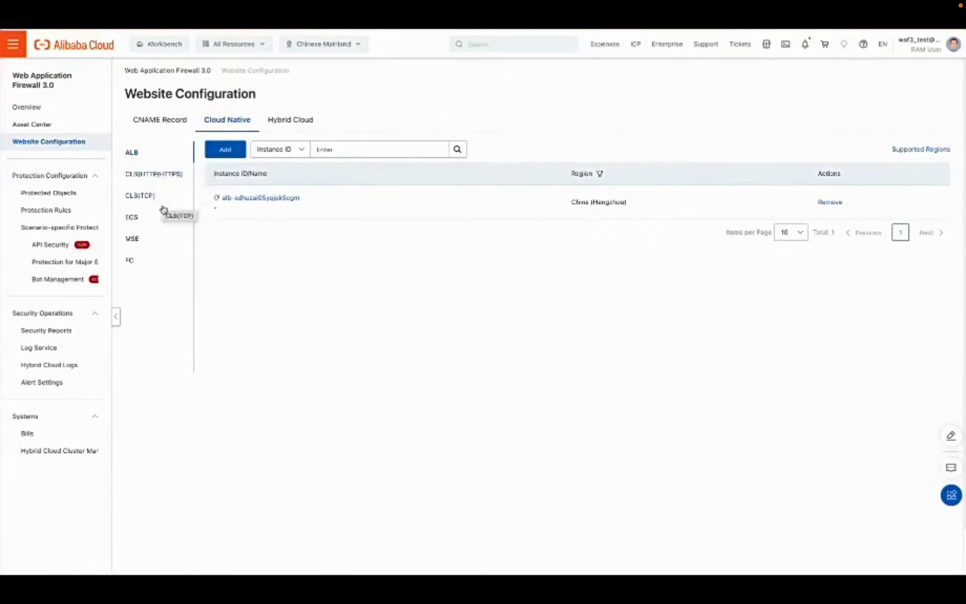
left_click(149, 220)
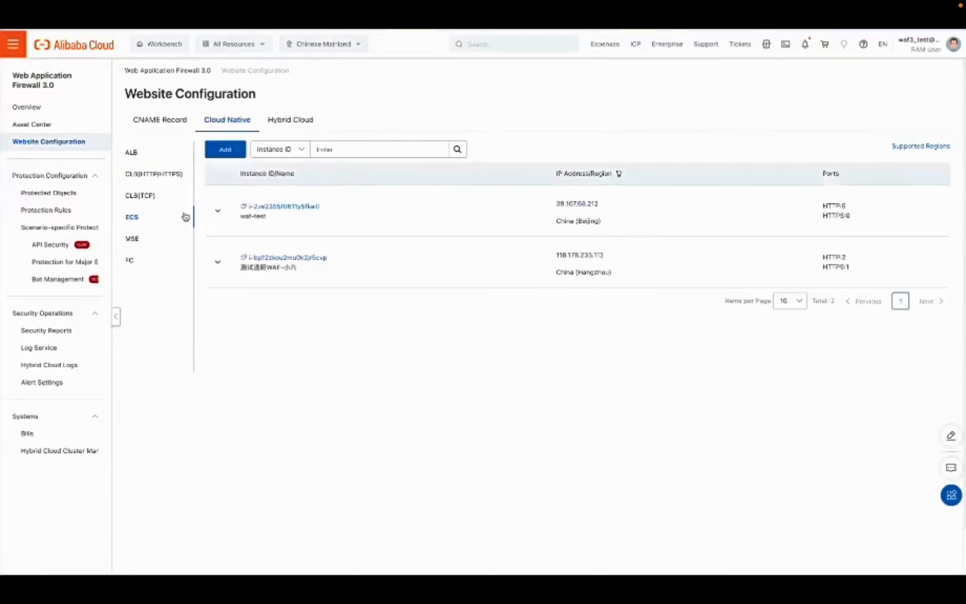
left_click(230, 156)
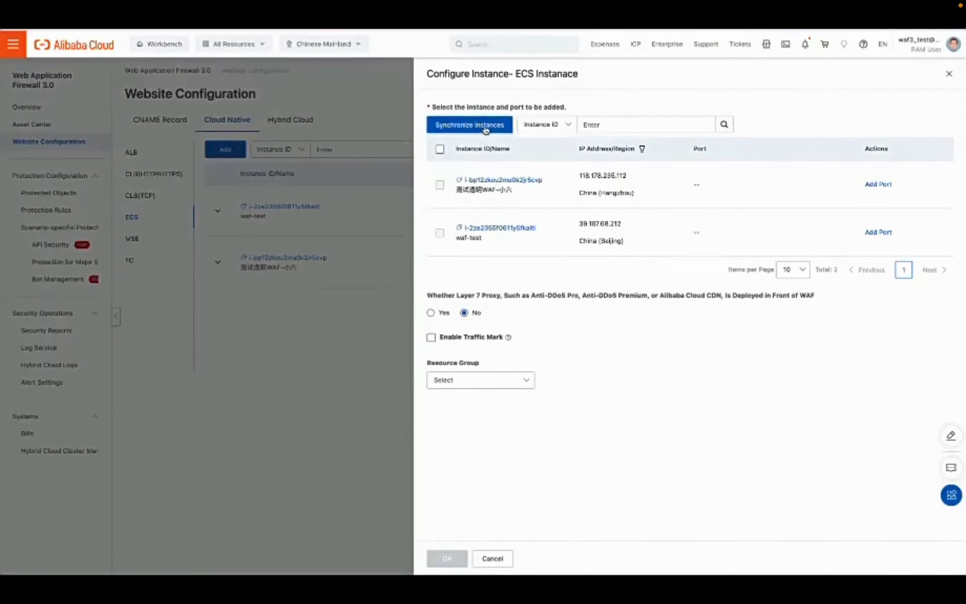
left_click(485, 129)
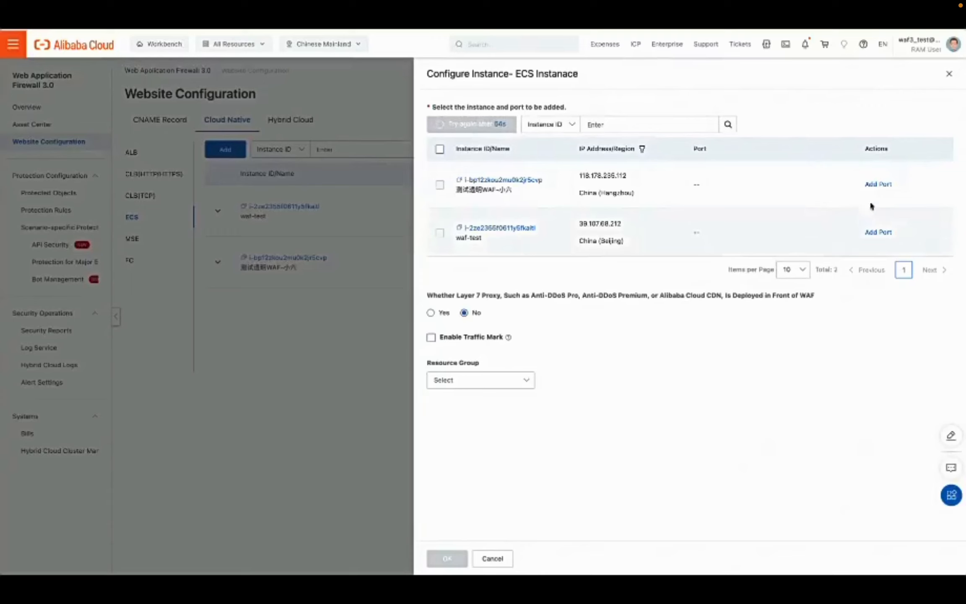
- Try to add HTTP port 8080 to the waf-test ECS instance in China (Beijing)
left_click(878, 231)
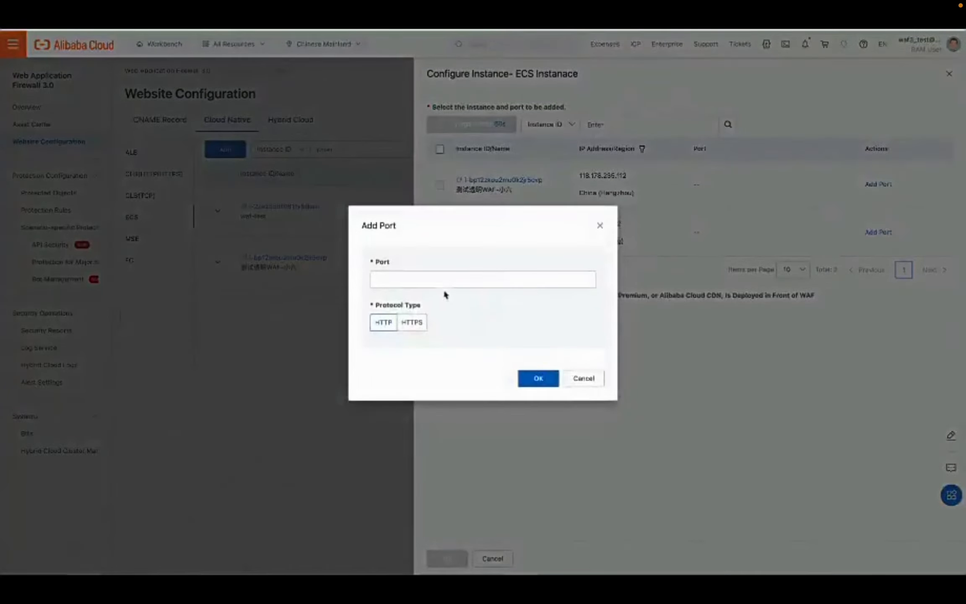
left_click(428, 282)
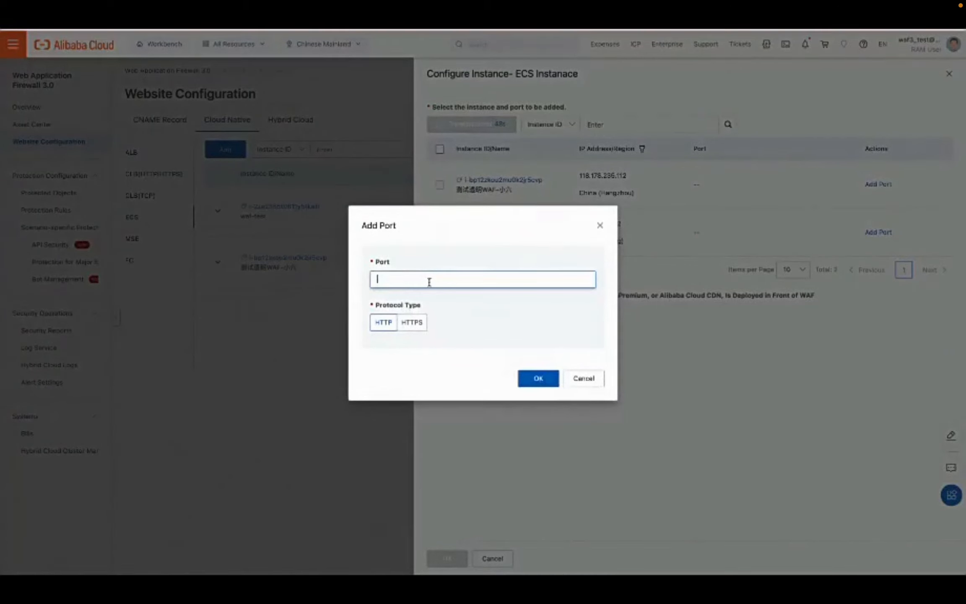
type("8080")
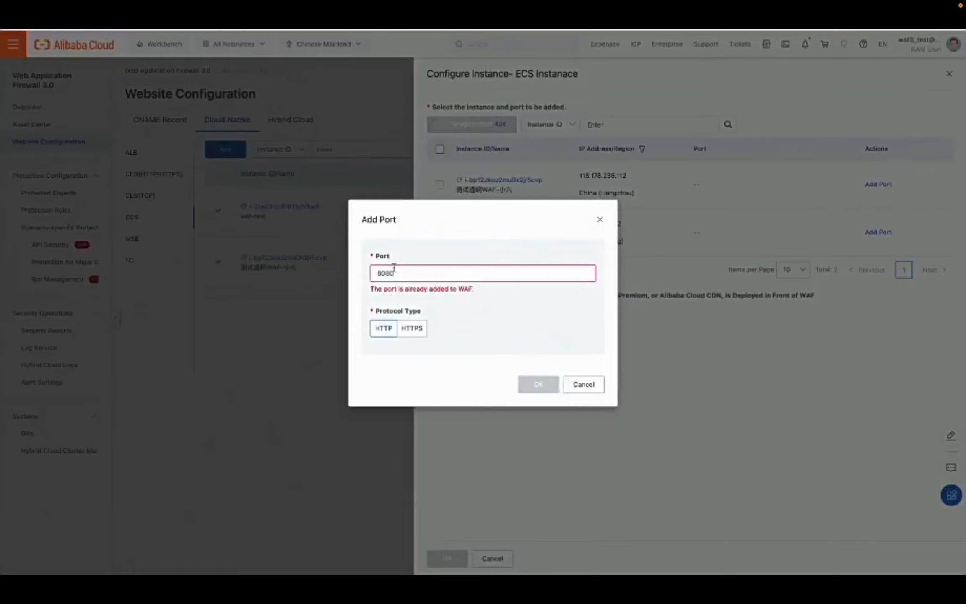
left_click(578, 384)
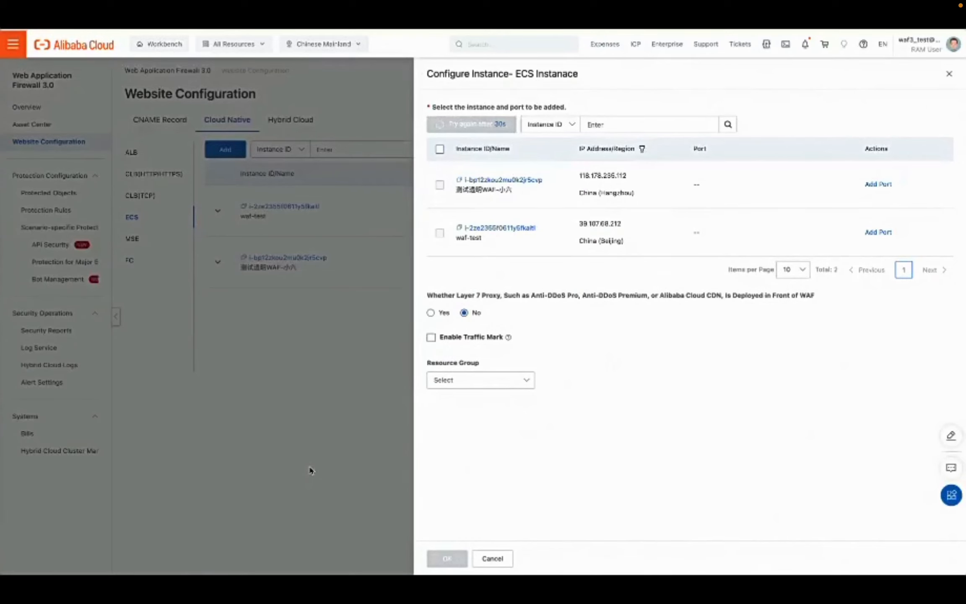
left_click(949, 75)
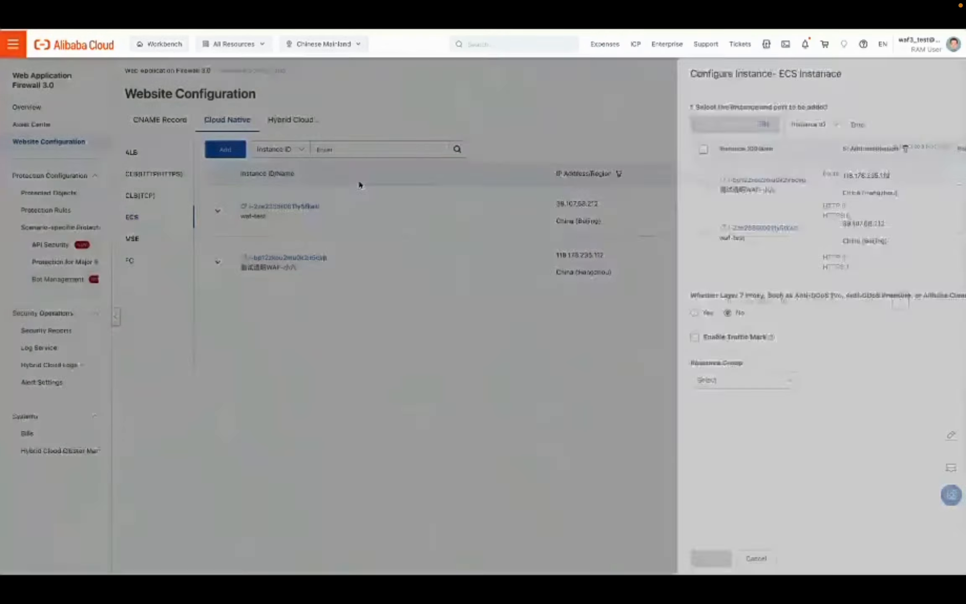
- View the Cloud Native ALB instances and the Server Load Balancer instance page used for adding an ALB instance
left_click(159, 151)
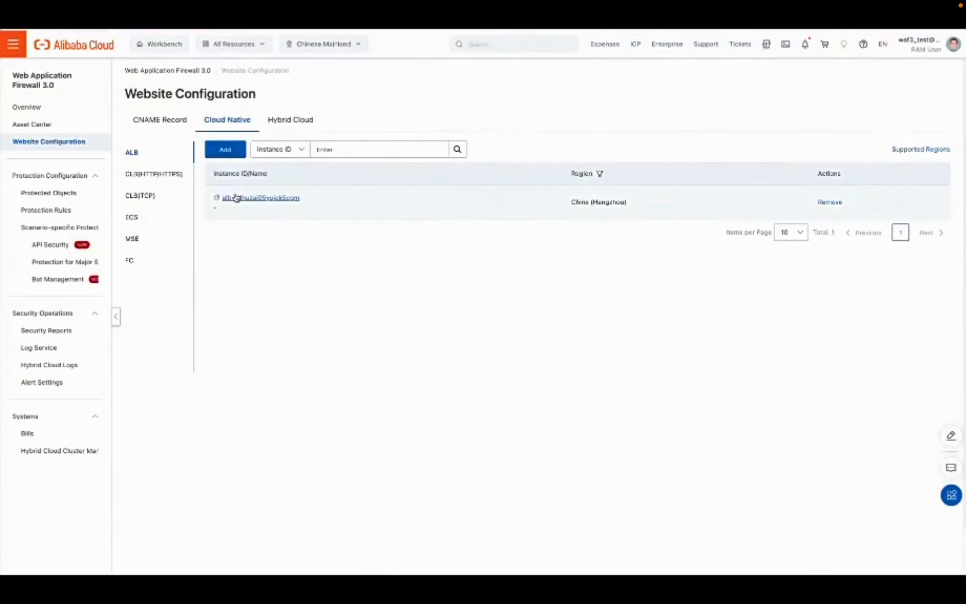
left_click(226, 150)
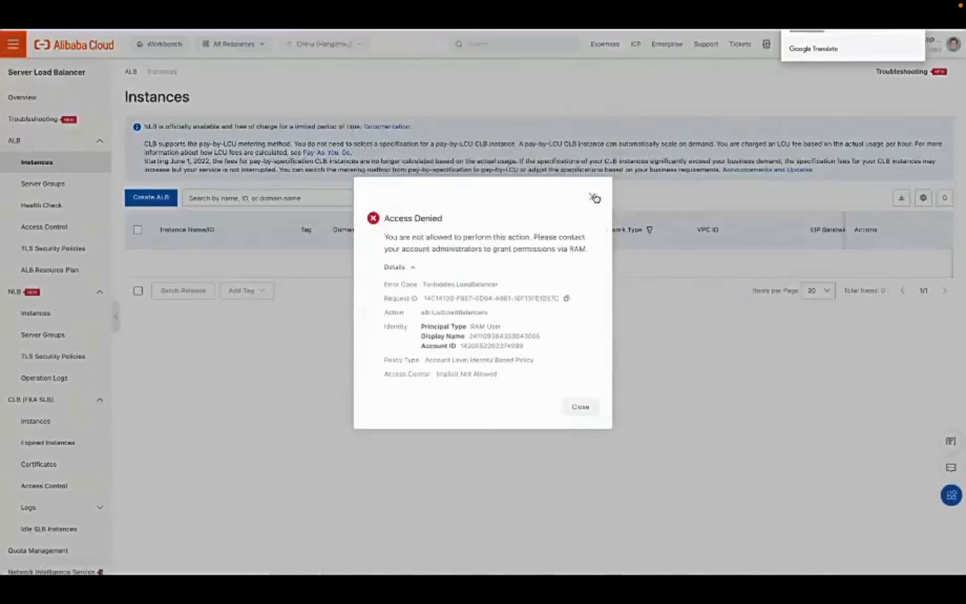
left_click(592, 197)
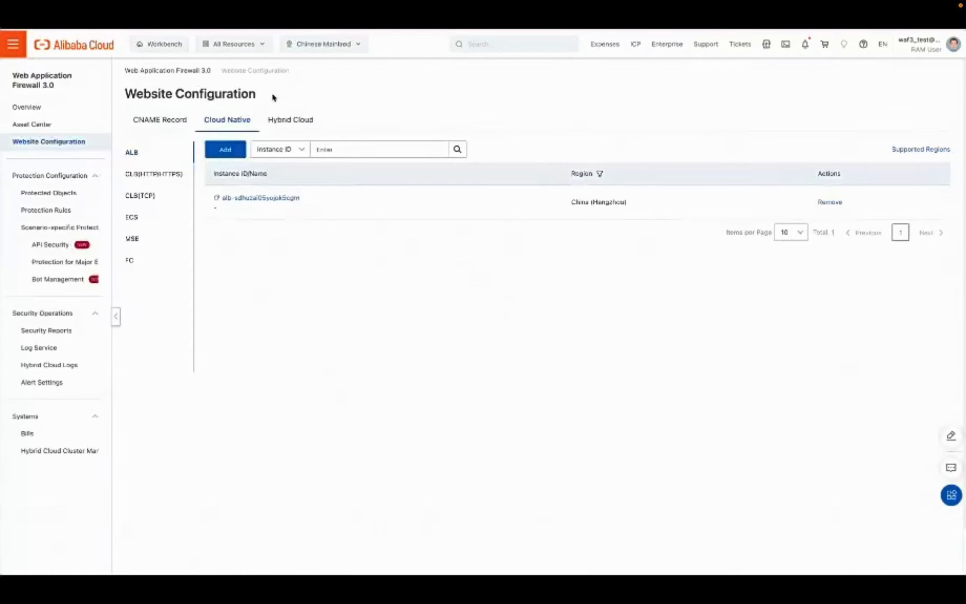
- Examine the Hybrid Cloud access options and the basic settings for adding a cluster in Hybrid Cloud Cluster Management
left_click(296, 122)
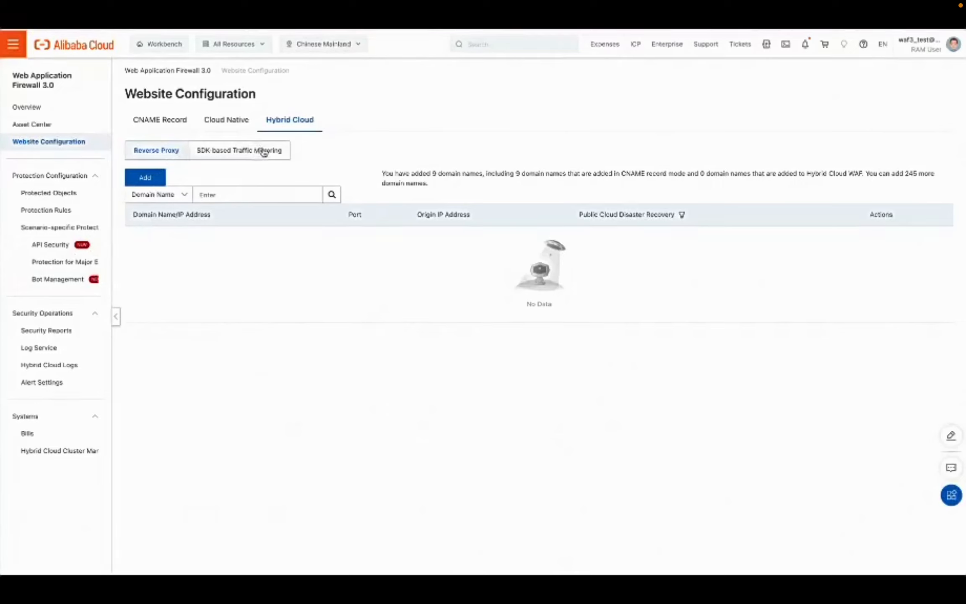
left_click(54, 453)
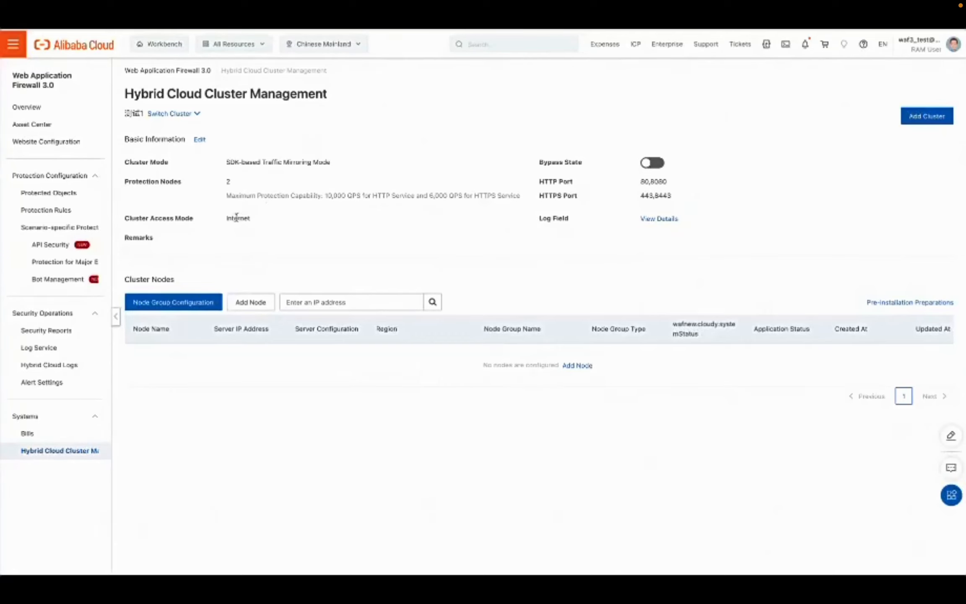
left_click(907, 118)
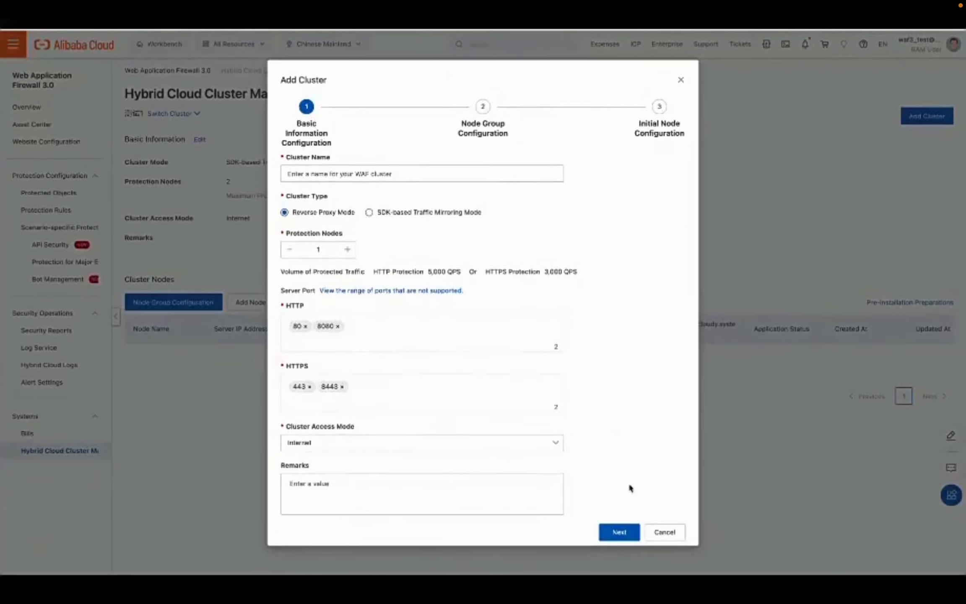
left_click(658, 533)
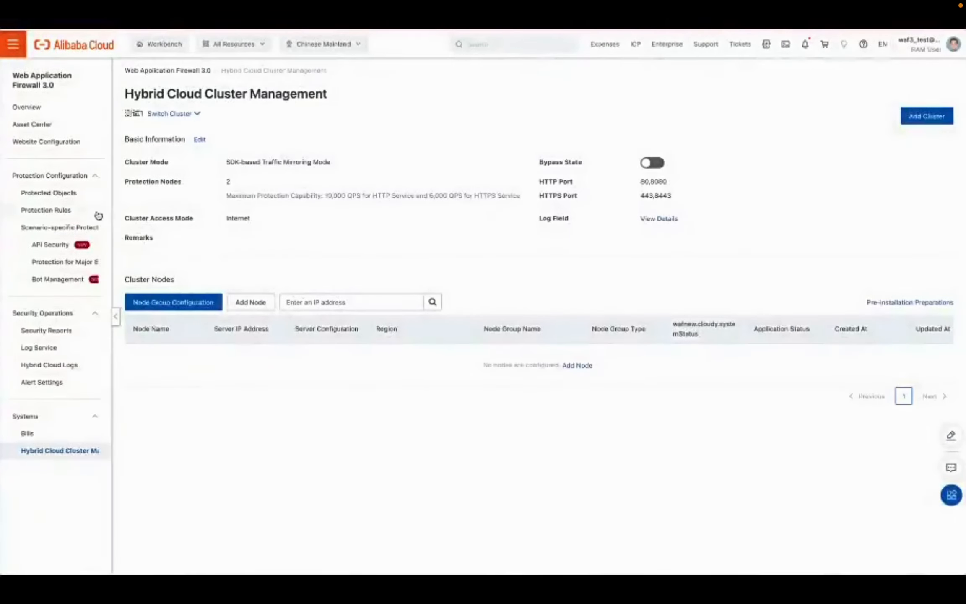
- View the protected objects and examine the cloud service, instance and object group options for adding one
left_click(74, 194)
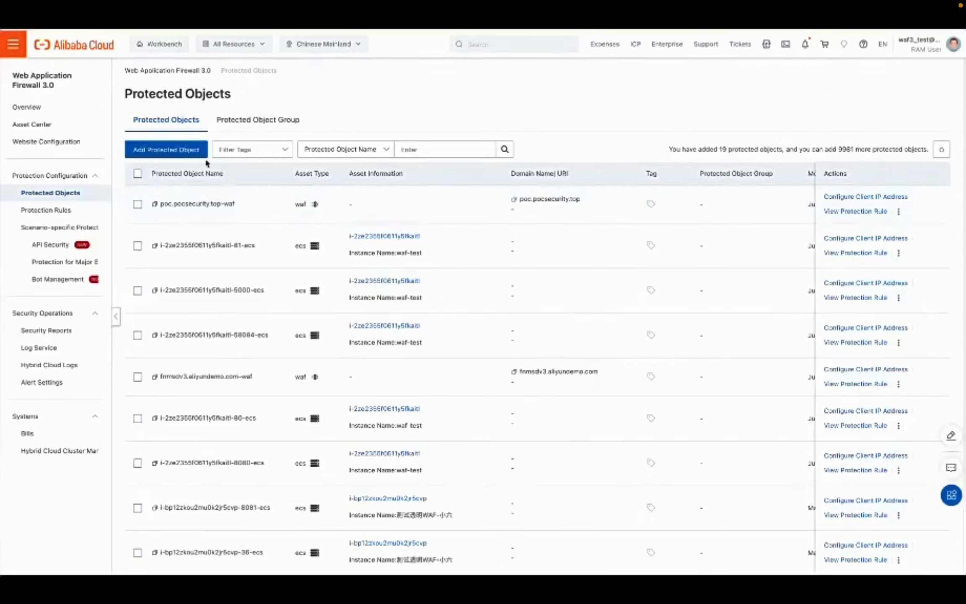
left_click(180, 151)
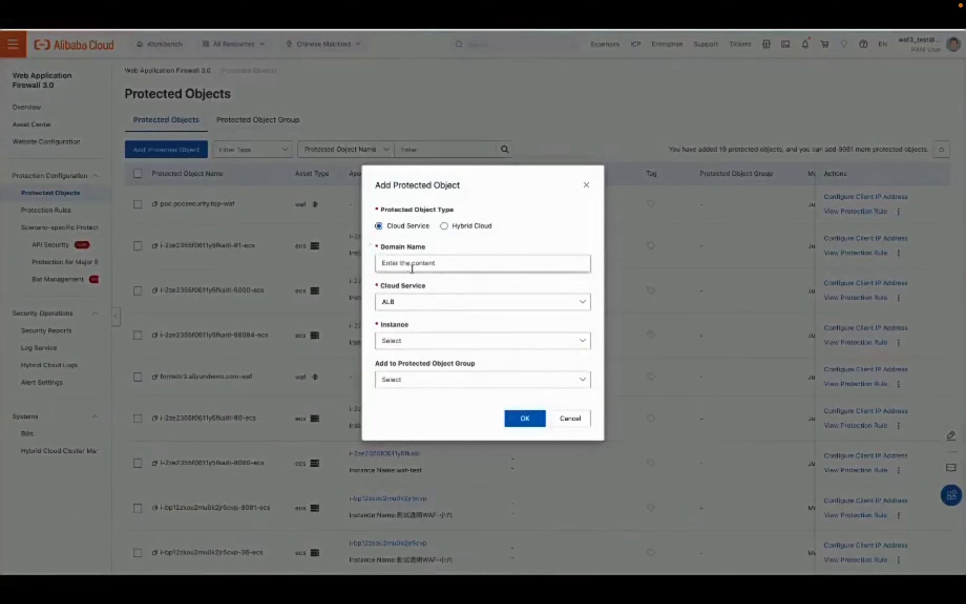
left_click(409, 303)
left_click(409, 303)
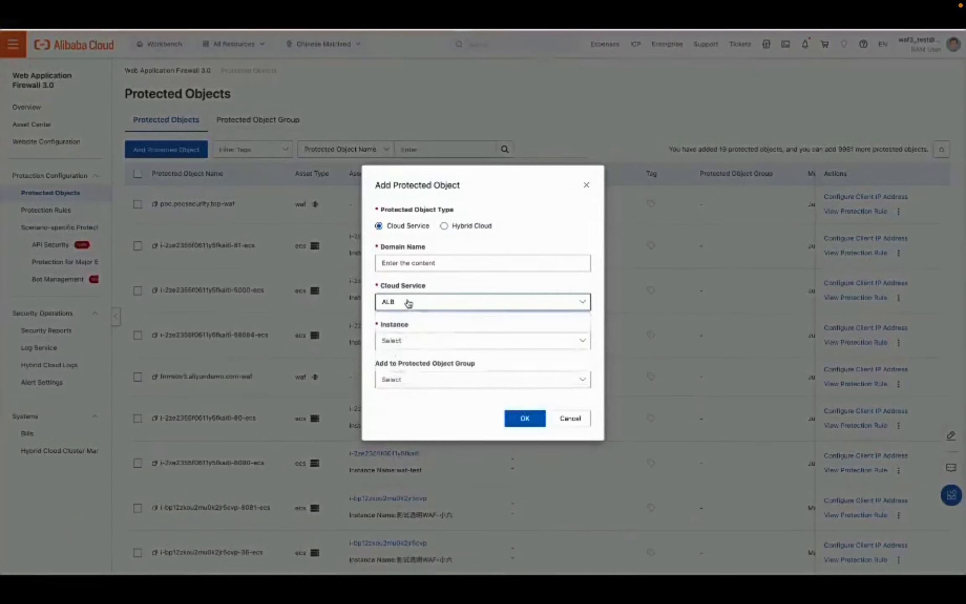
left_click(414, 338)
left_click(425, 329)
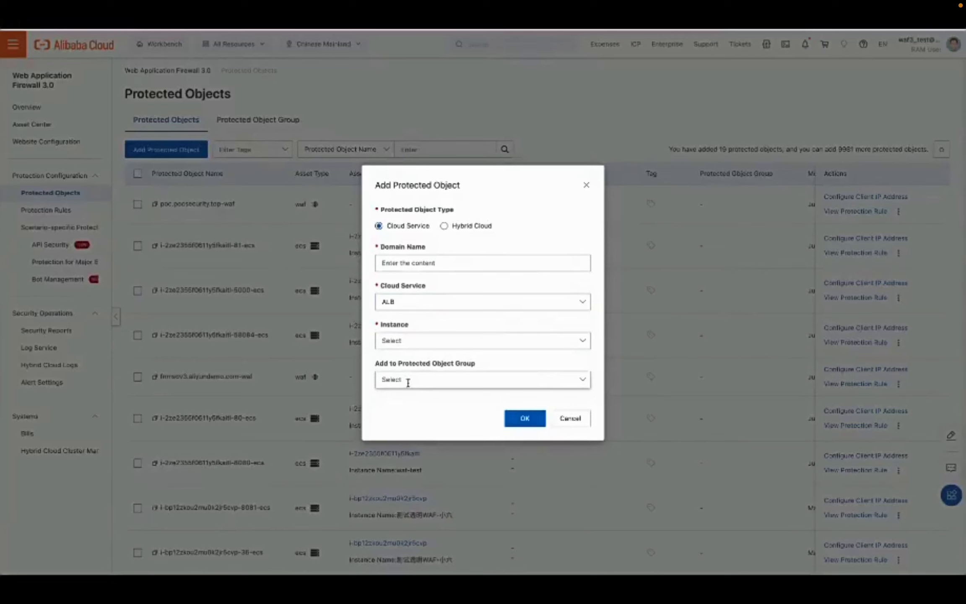
left_click(585, 185)
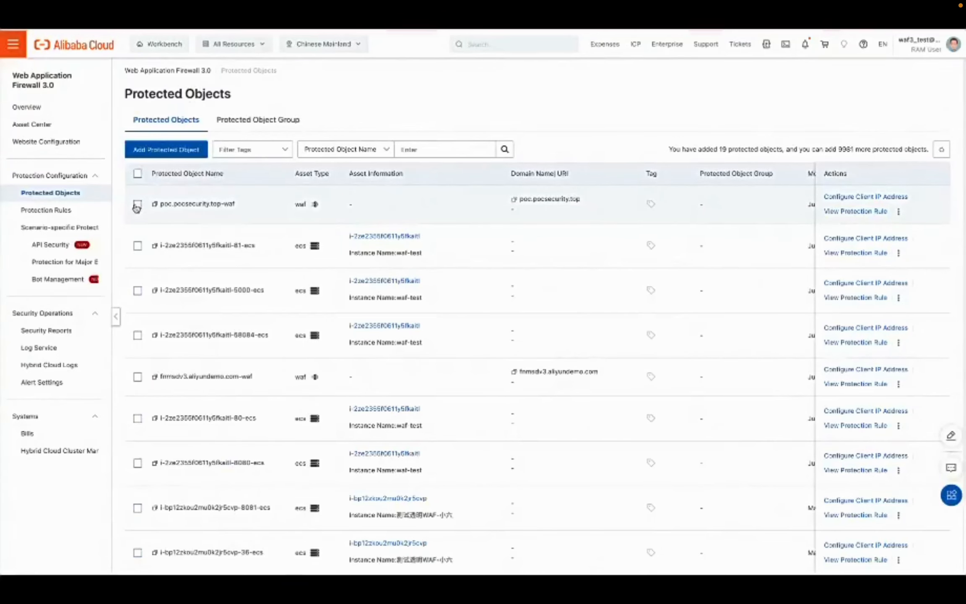
- View the protection rules and the template settings for creating a Basic Protection Rule
left_click(78, 213)
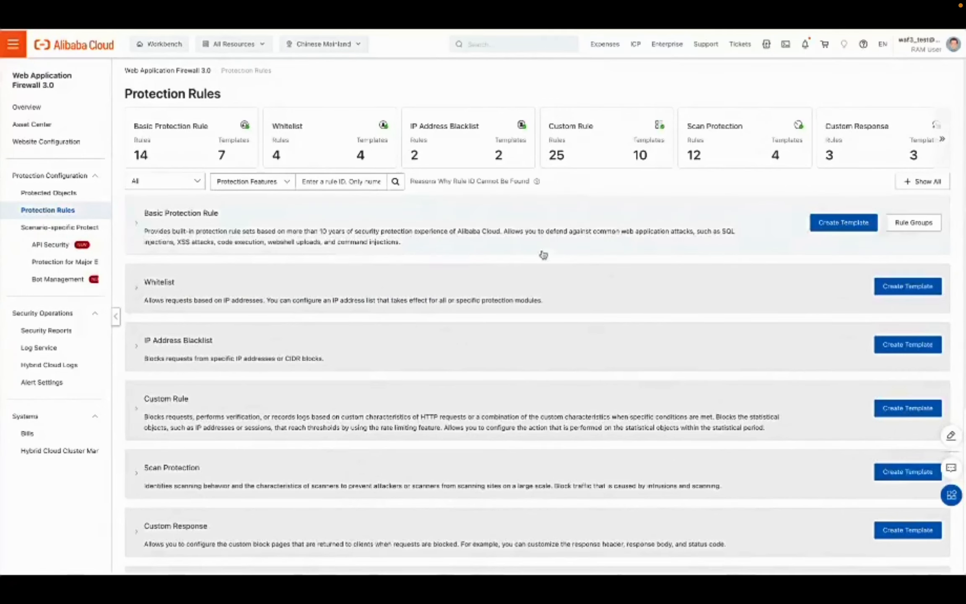
left_click(843, 223)
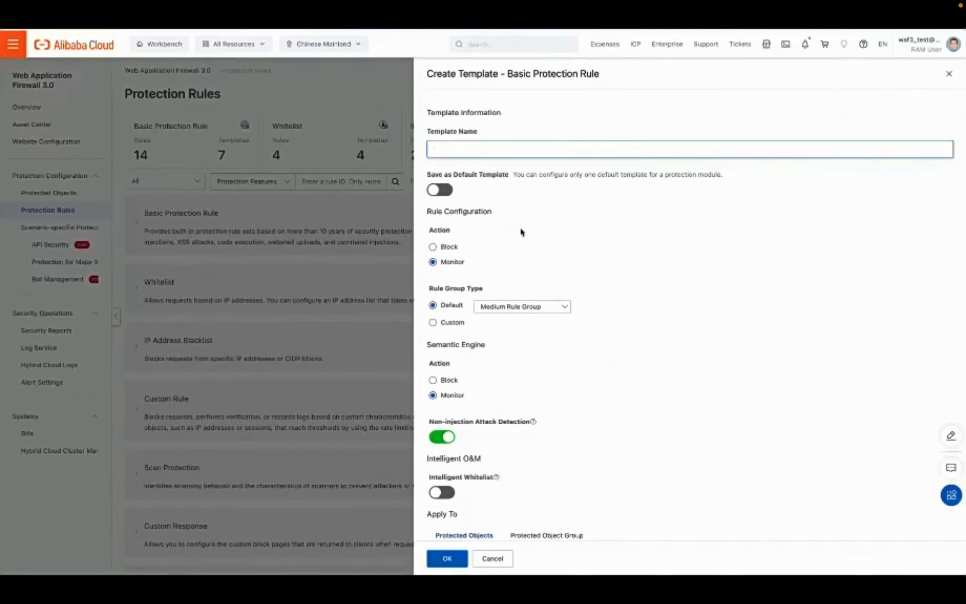
left_click(384, 231)
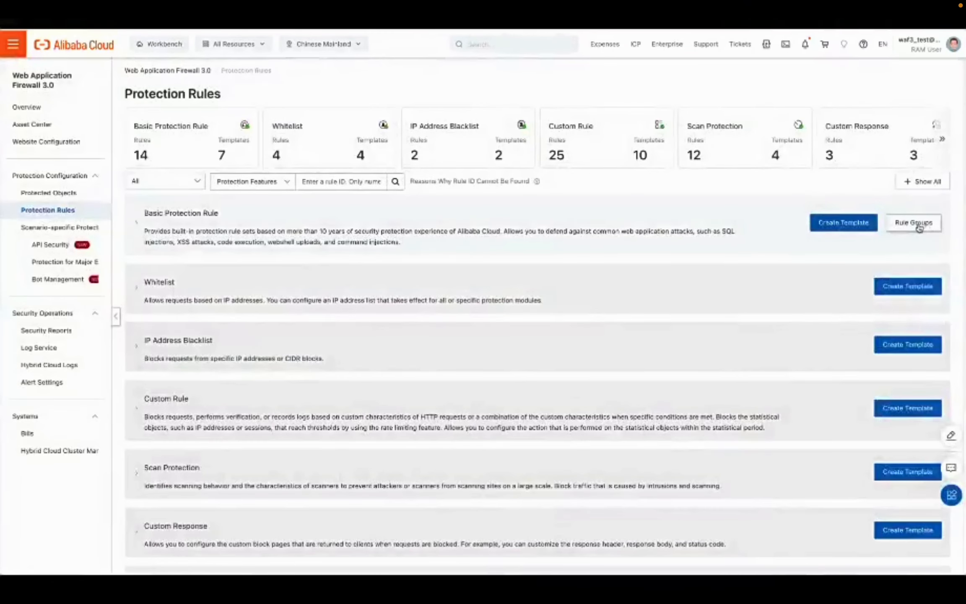
- Try to create a Basic Protection rule group named 555 and return to the protection rules
left_click(919, 223)
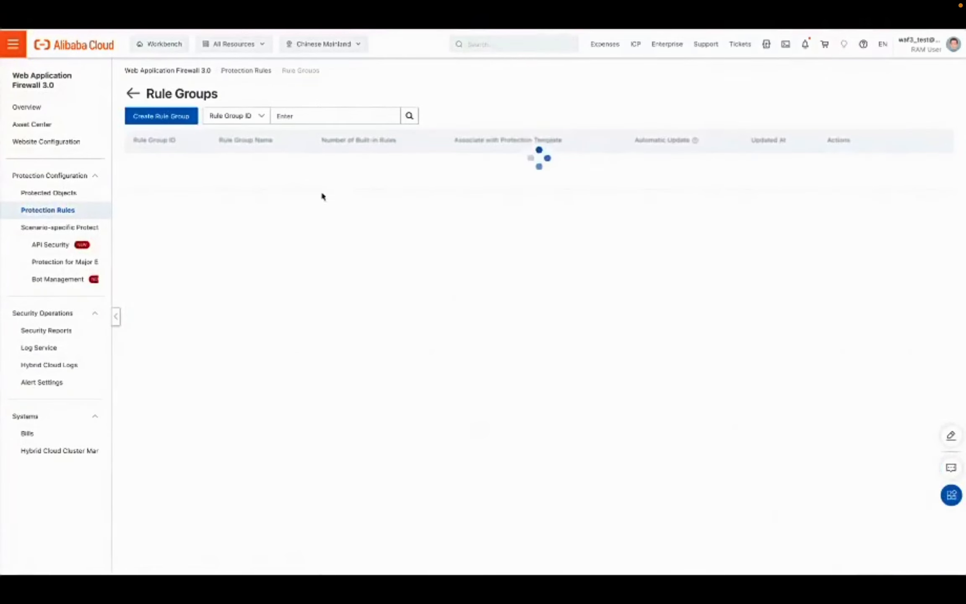
left_click(171, 120)
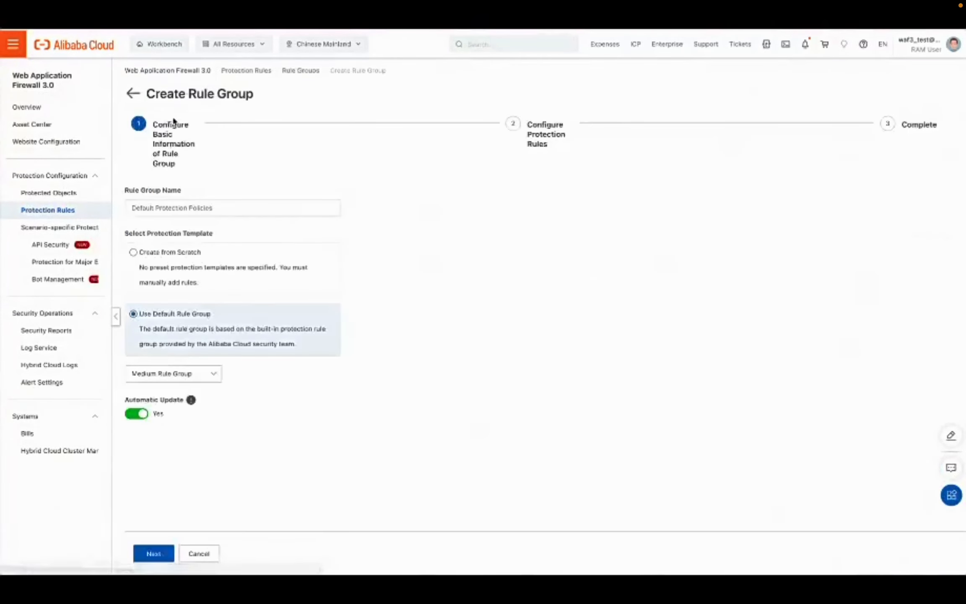
left_click(185, 208)
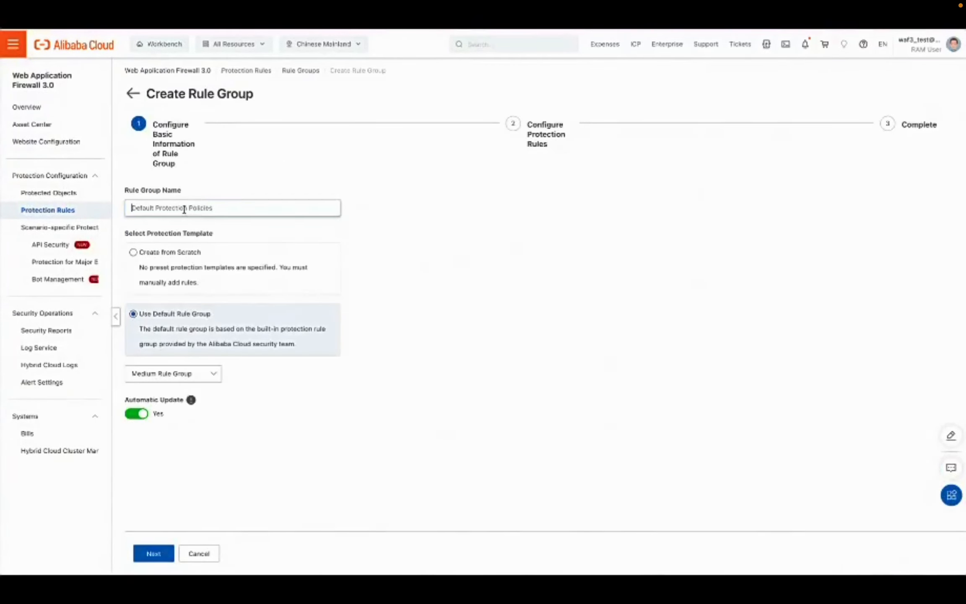
type("555")
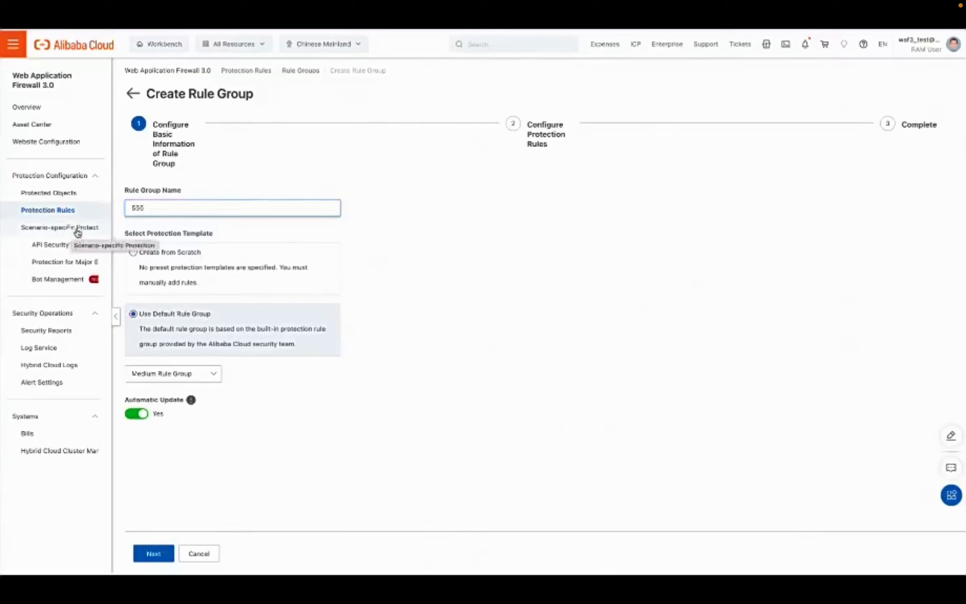
left_click(133, 93)
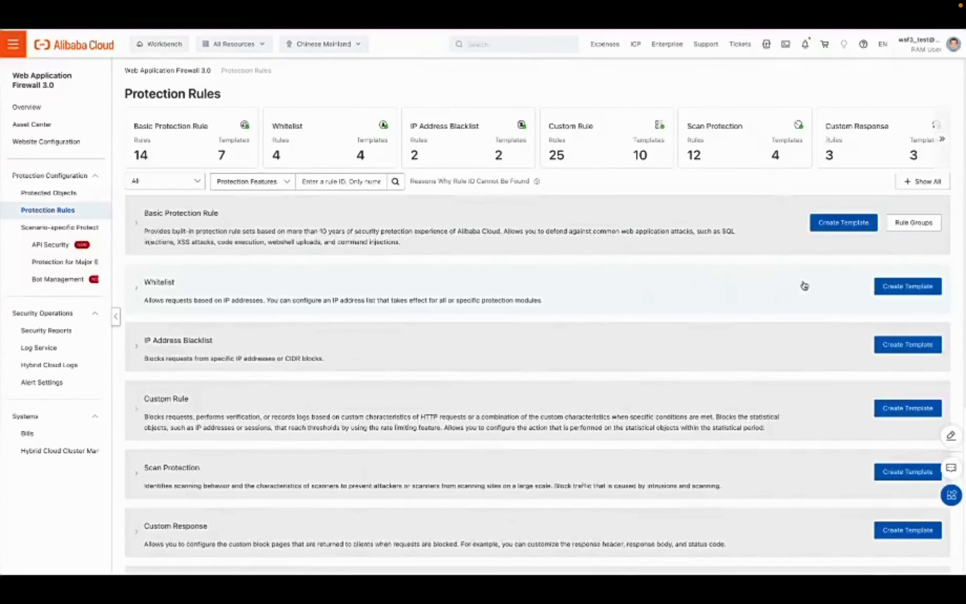
- View the Whitelist template settings and review the other protection modules through Data Leakage Prevention
left_click(891, 286)
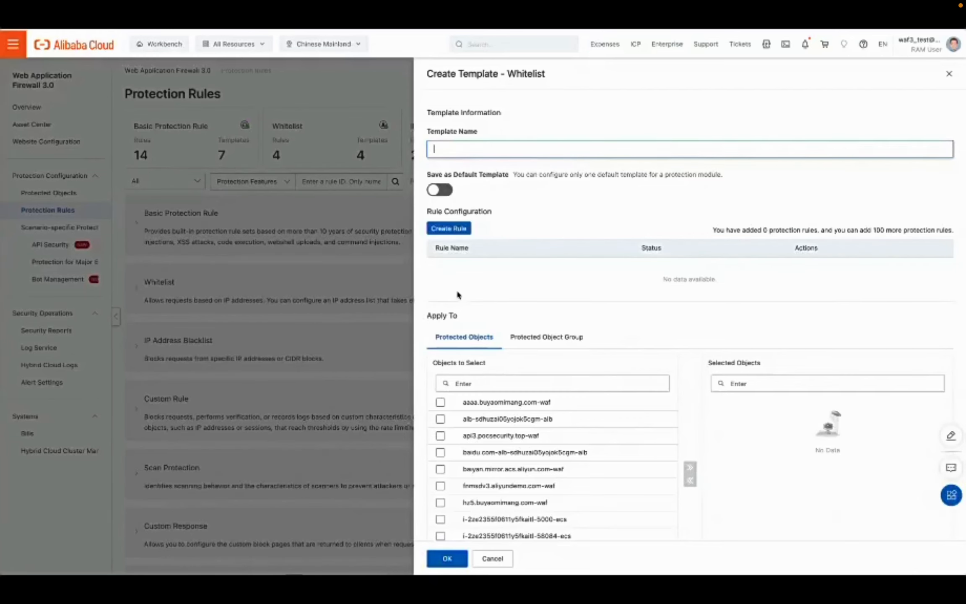
left_click(253, 346)
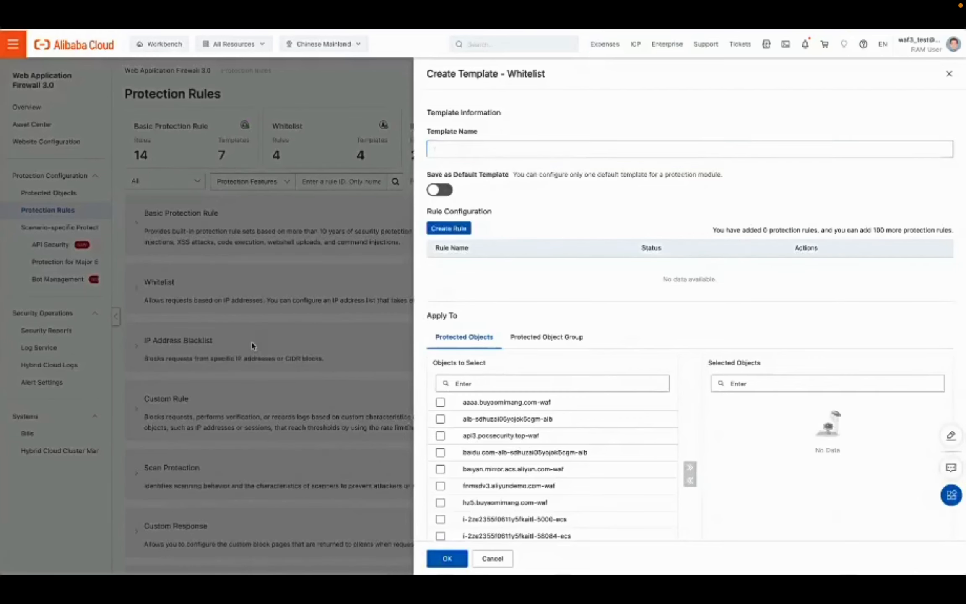
scroll(294, 371, "down", 2)
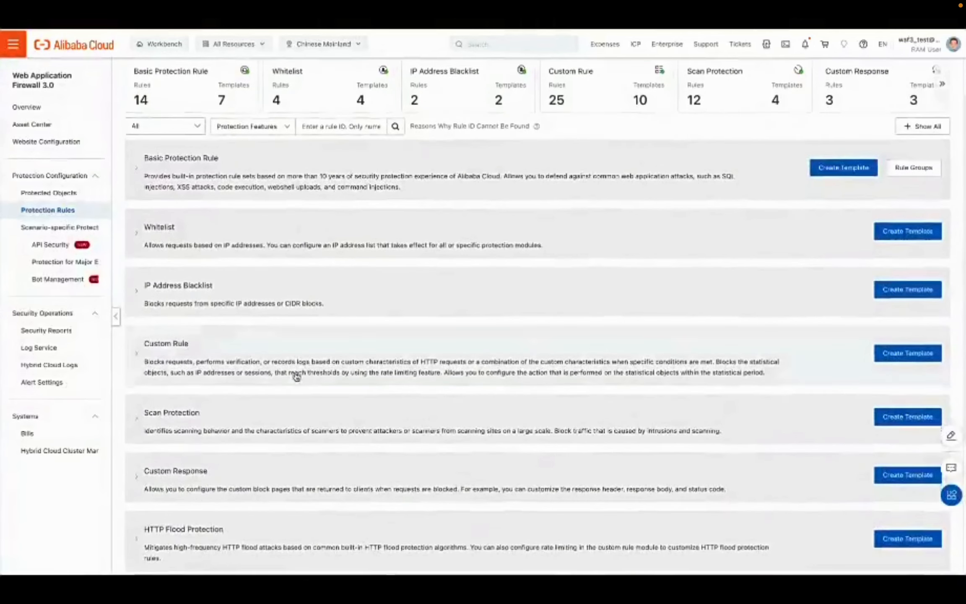
scroll(297, 376, "down", 1)
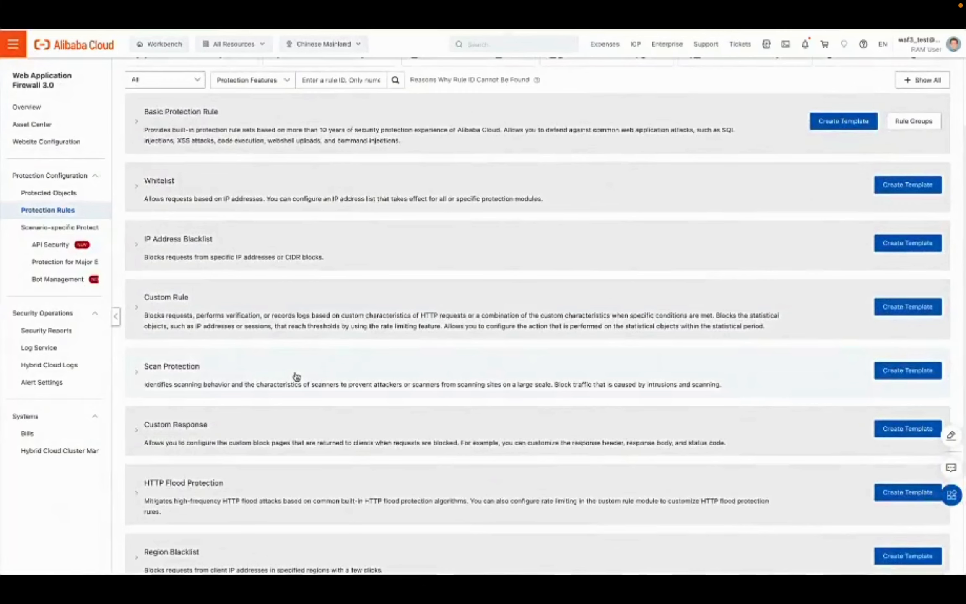
scroll(296, 377, "down", 3)
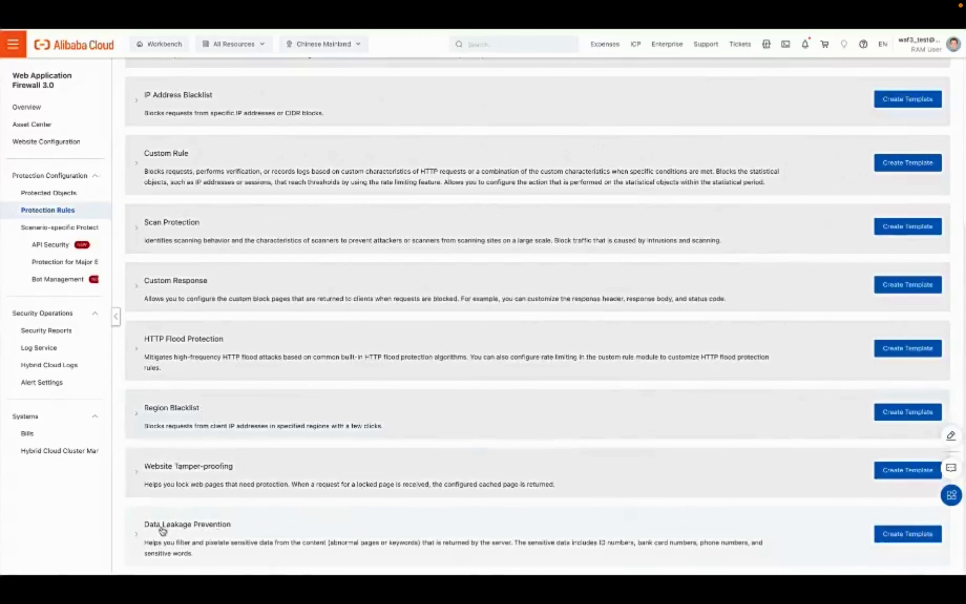
scroll(265, 524, "up", 1)
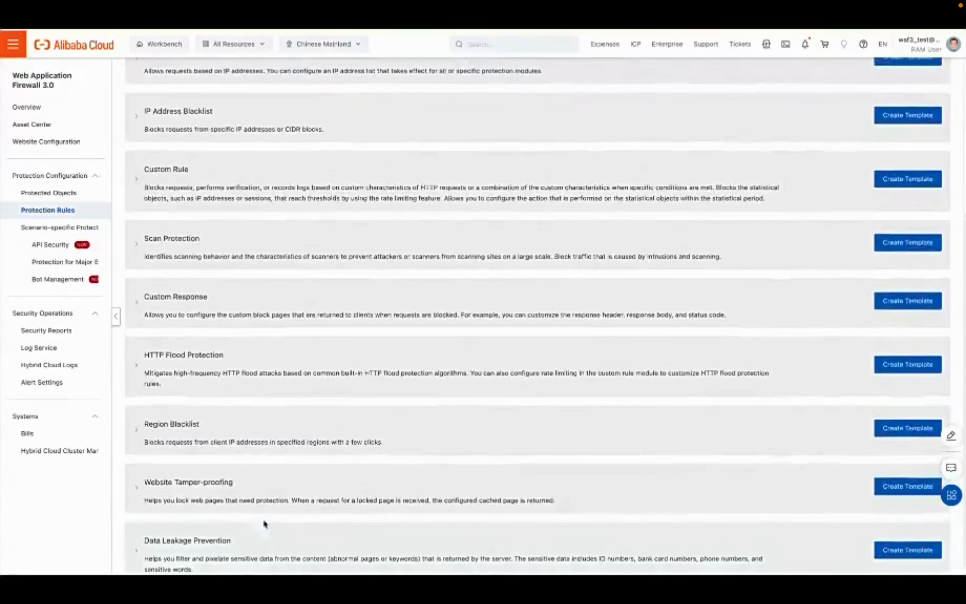
scroll(724, 502, "down", 1)
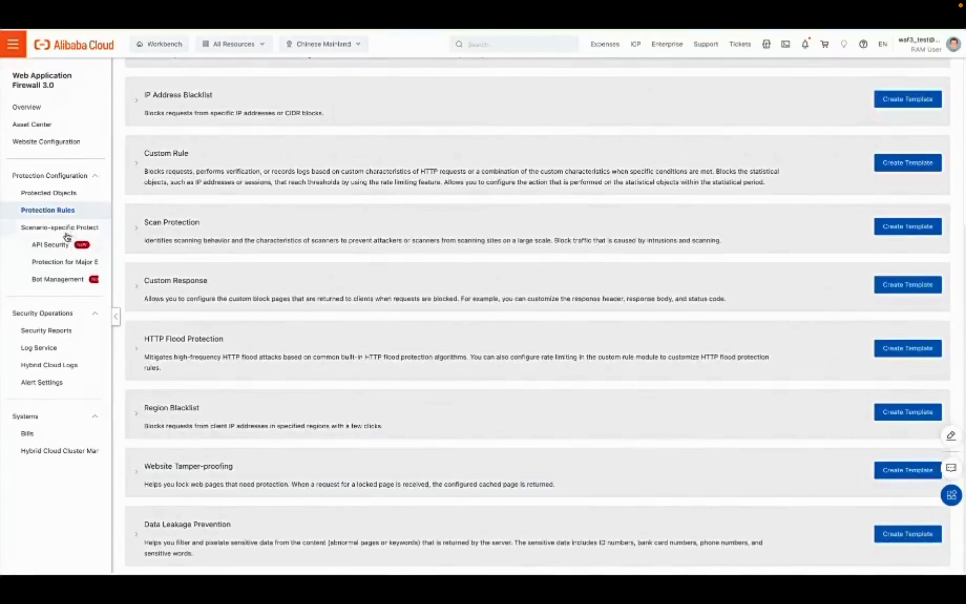
- View the API Security overview, security events and policy configurations, including Lifecycle Management
left_click(63, 246)
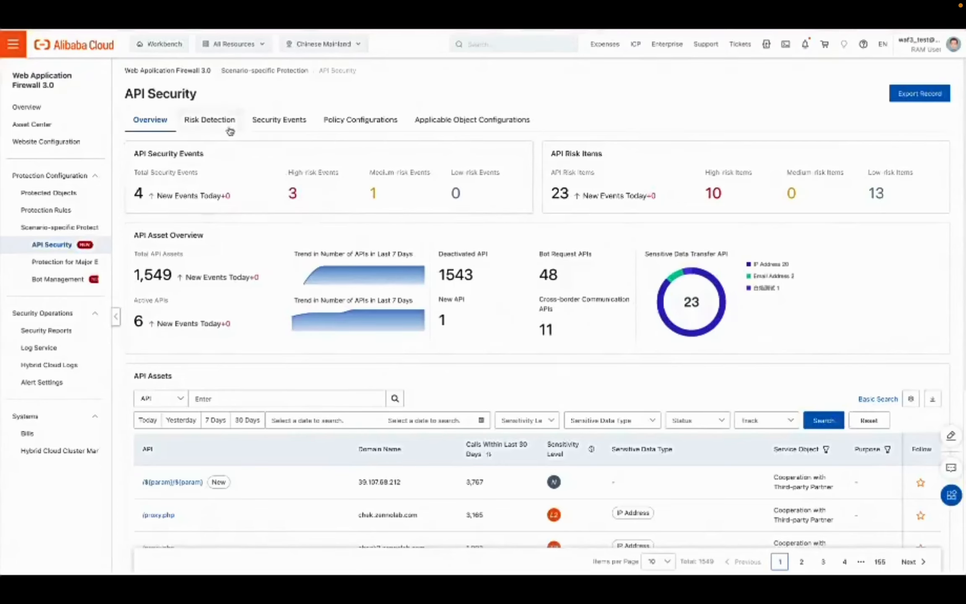
left_click(245, 125)
left_click(270, 123)
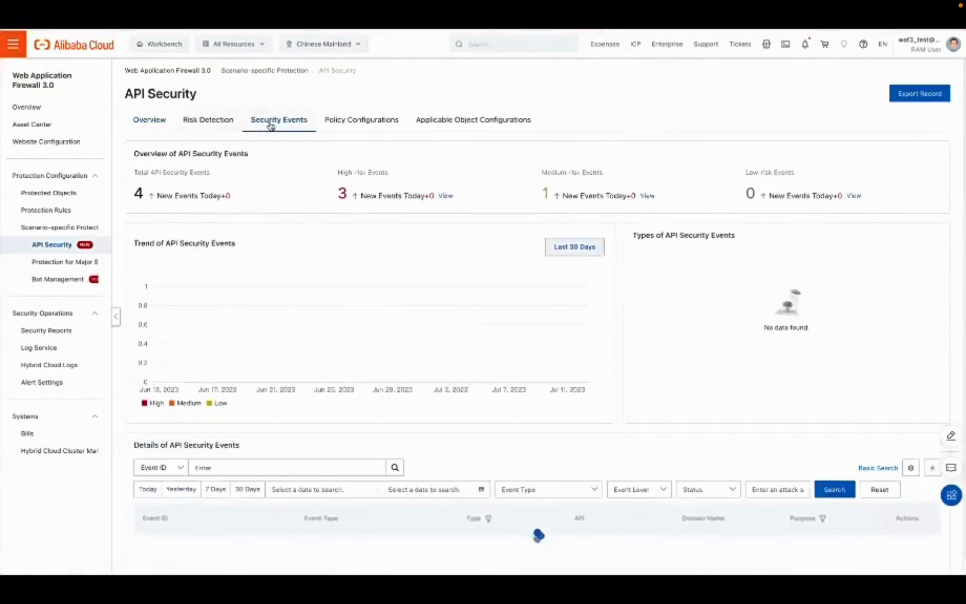
left_click(362, 126)
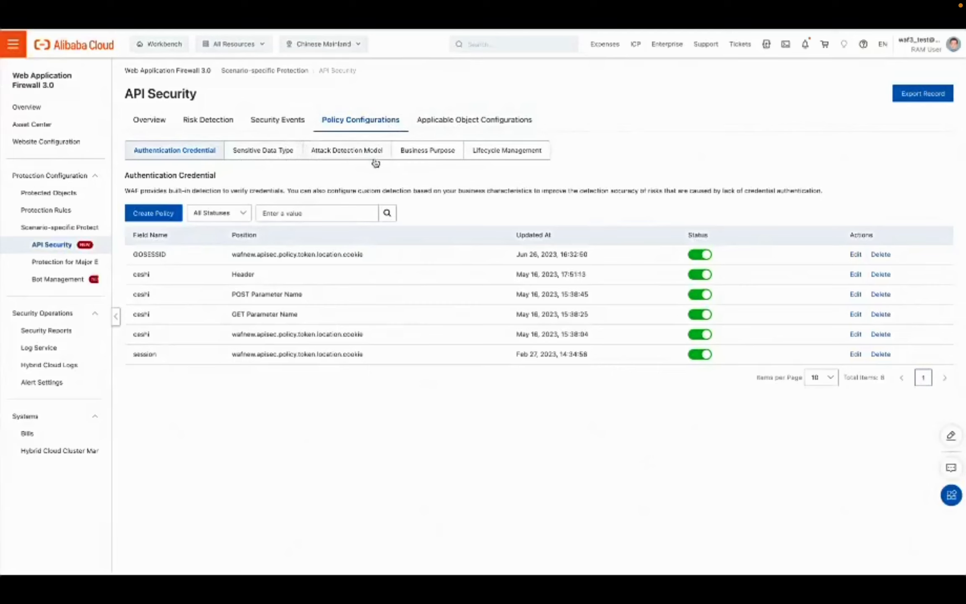
left_click(489, 156)
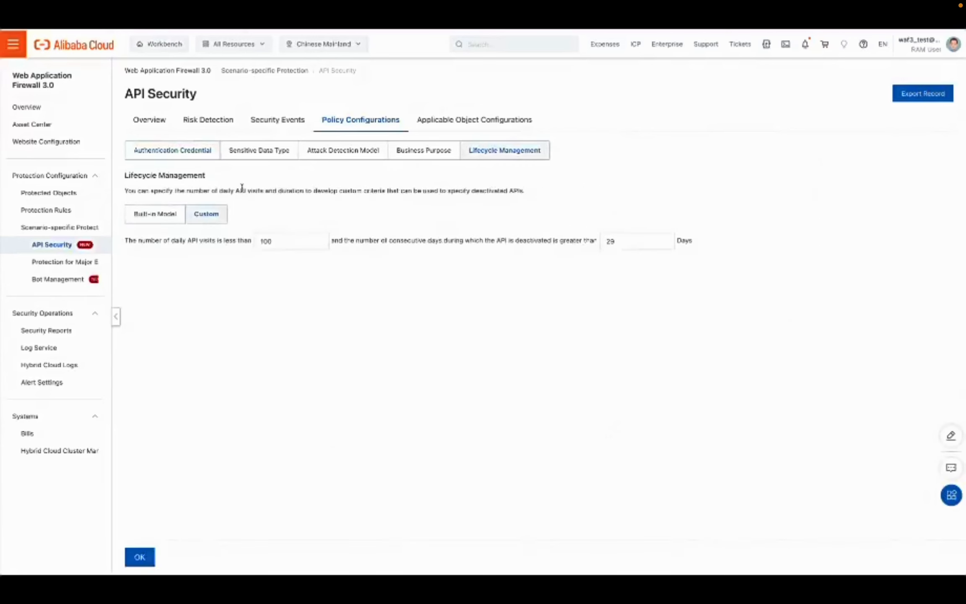
- Examine the Sensitive Data Type policies and the character options for creating a custom policy in API Security
left_click(273, 152)
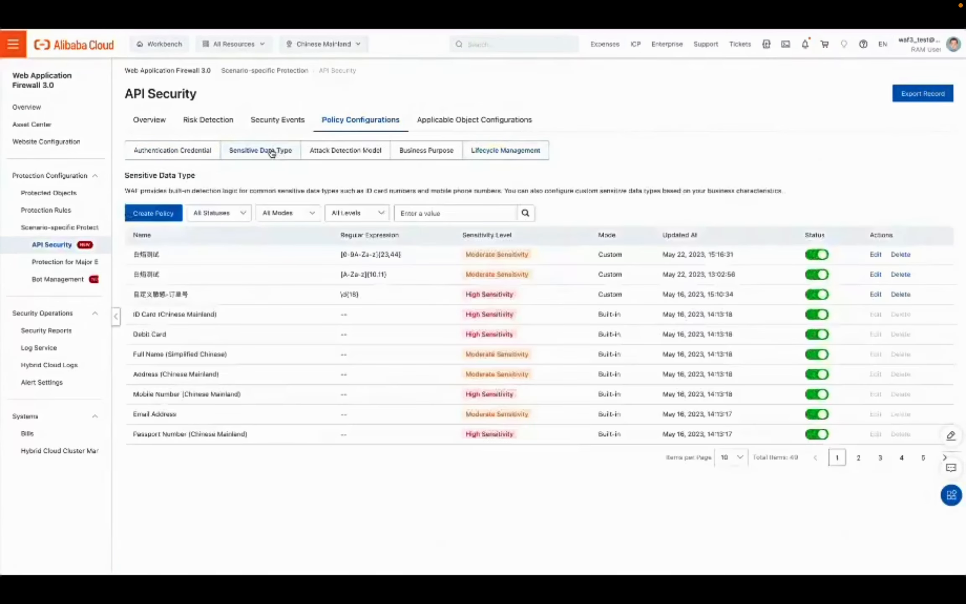
left_click(161, 215)
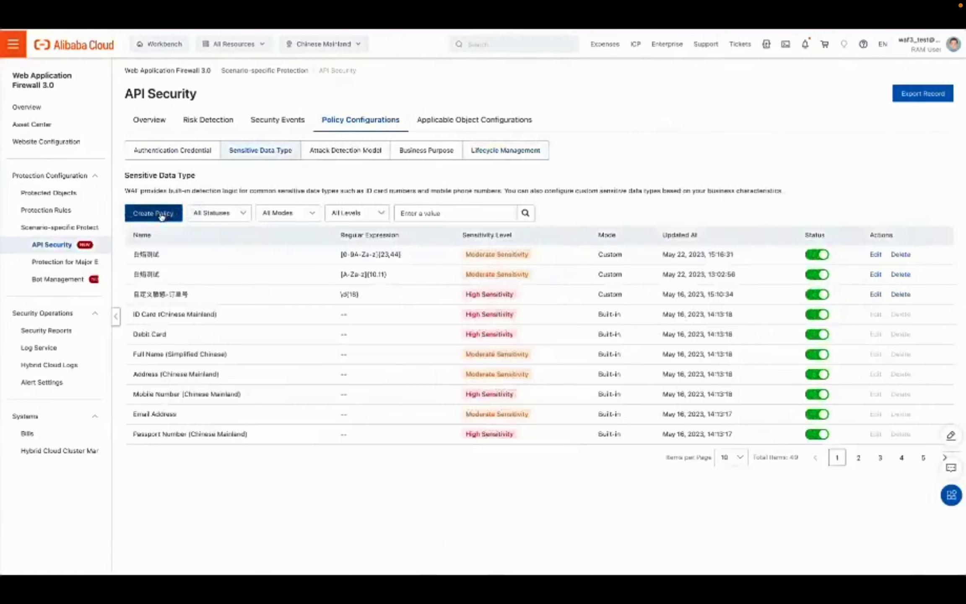
left_click(434, 199)
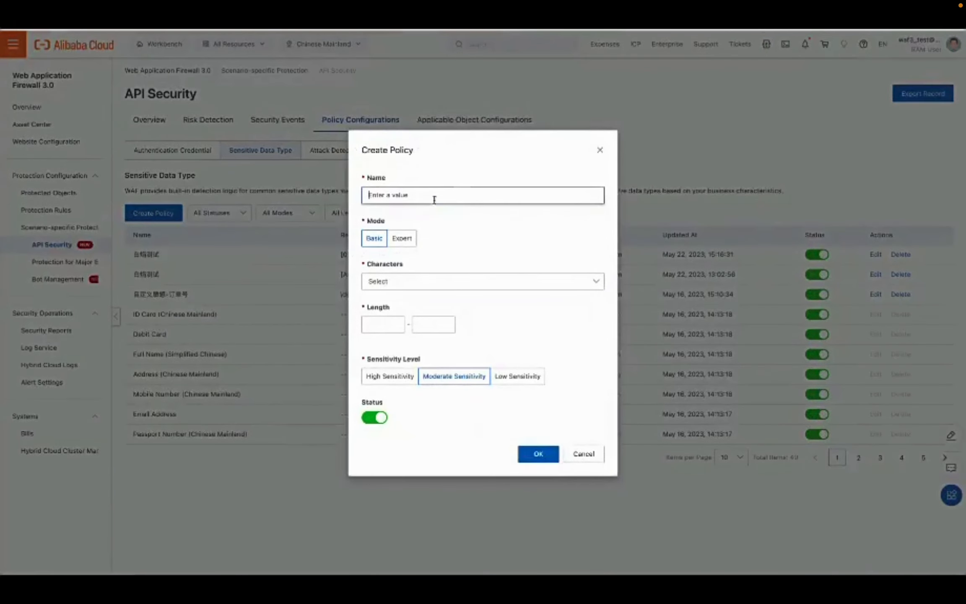
left_click(401, 282)
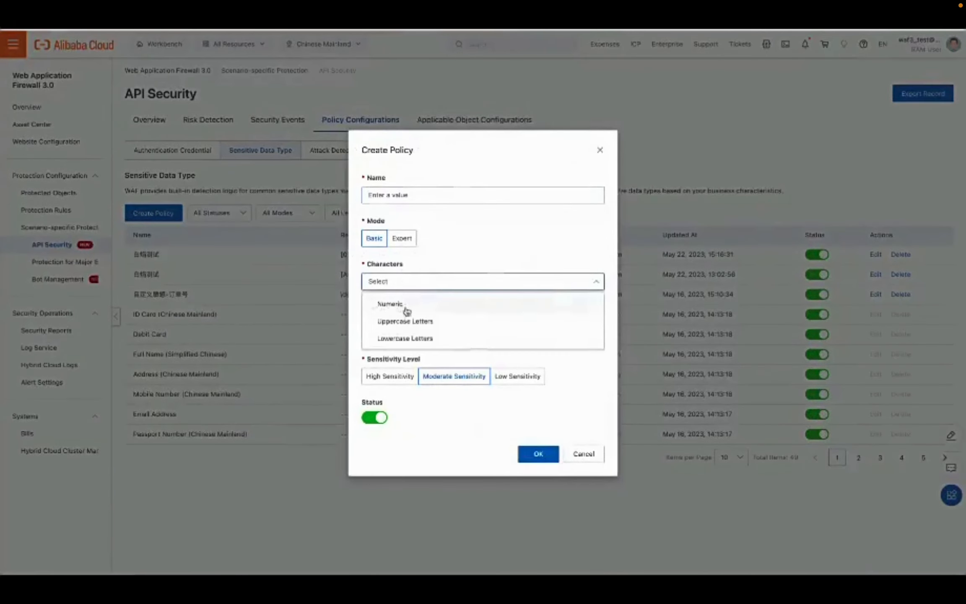
left_click(460, 256)
left_click(599, 150)
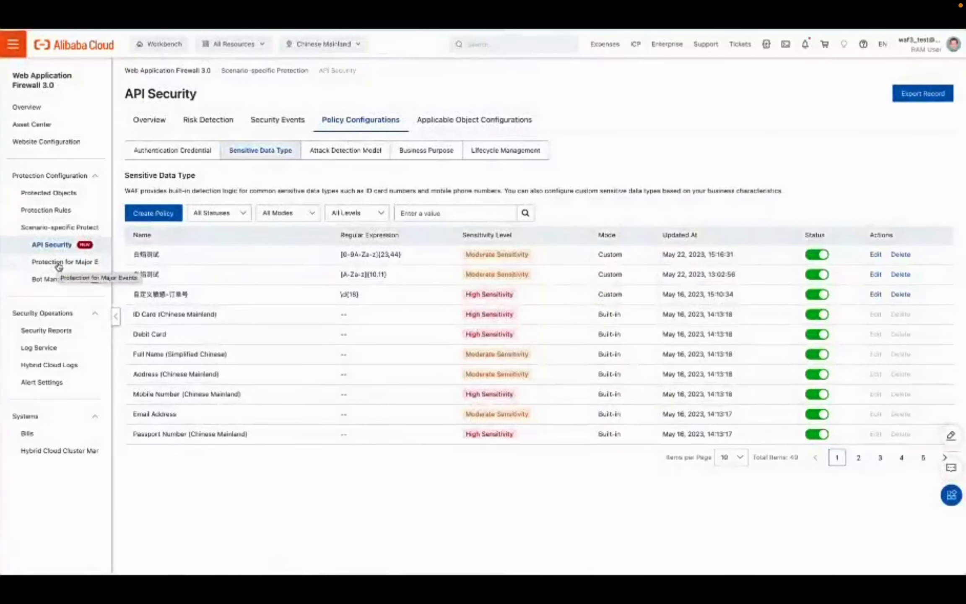
- Examine the security reports and attack records in Protection for Major Events
left_click(59, 264)
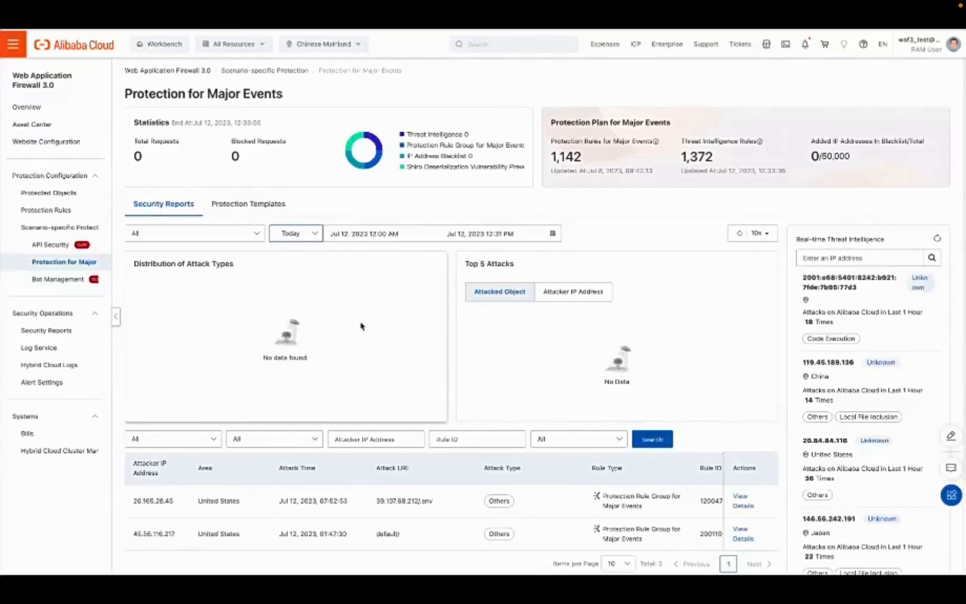
scroll(360, 327, "down", 3)
scroll(362, 326, "down", 2)
scroll(362, 326, "up", 4)
scroll(362, 326, "down", 4)
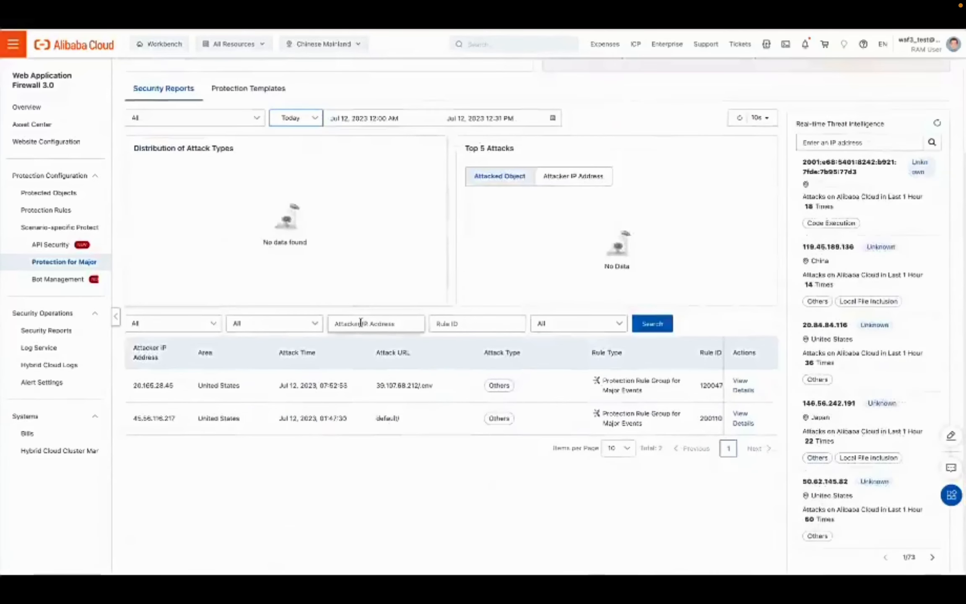
scroll(362, 326, "up", 5)
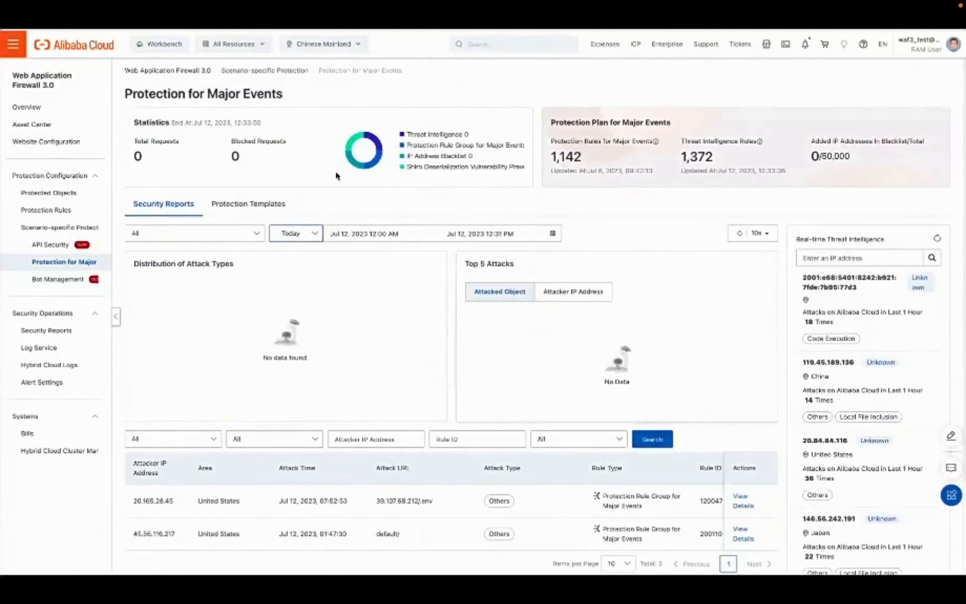
- View the protection templates for major events and examine the feature options for creating a template, without creating one
left_click(246, 205)
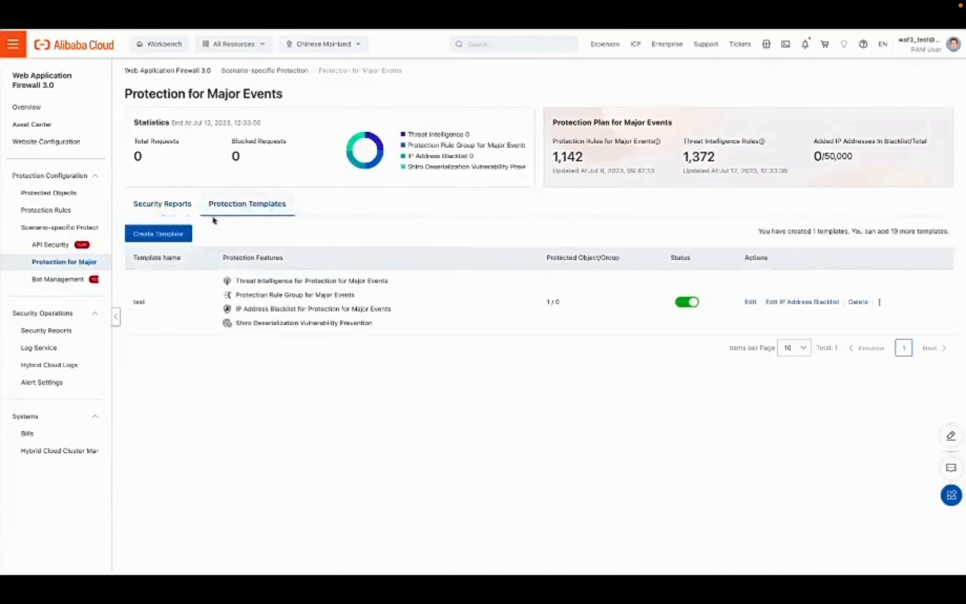
left_click(168, 236)
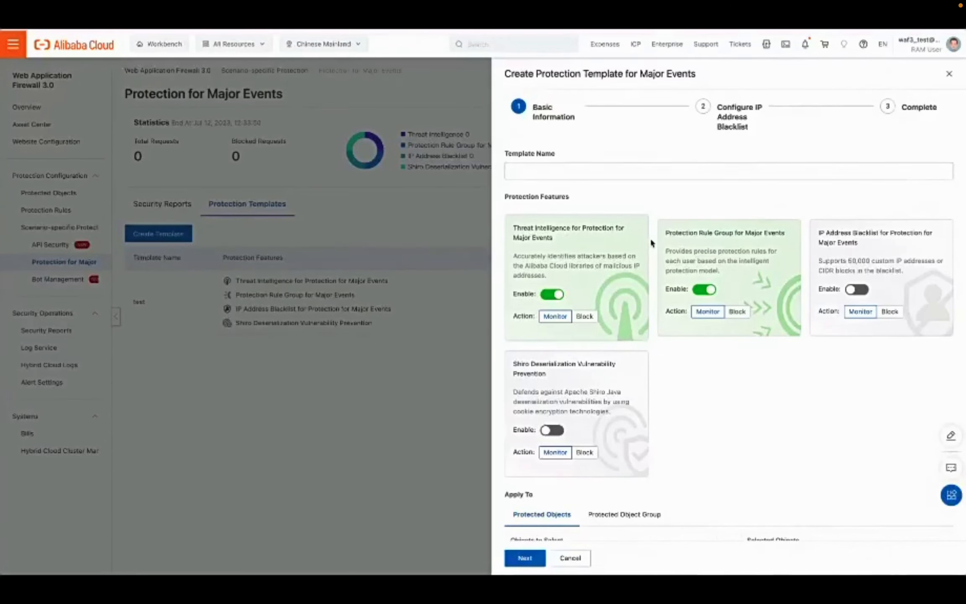
scroll(651, 242, "down", 1)
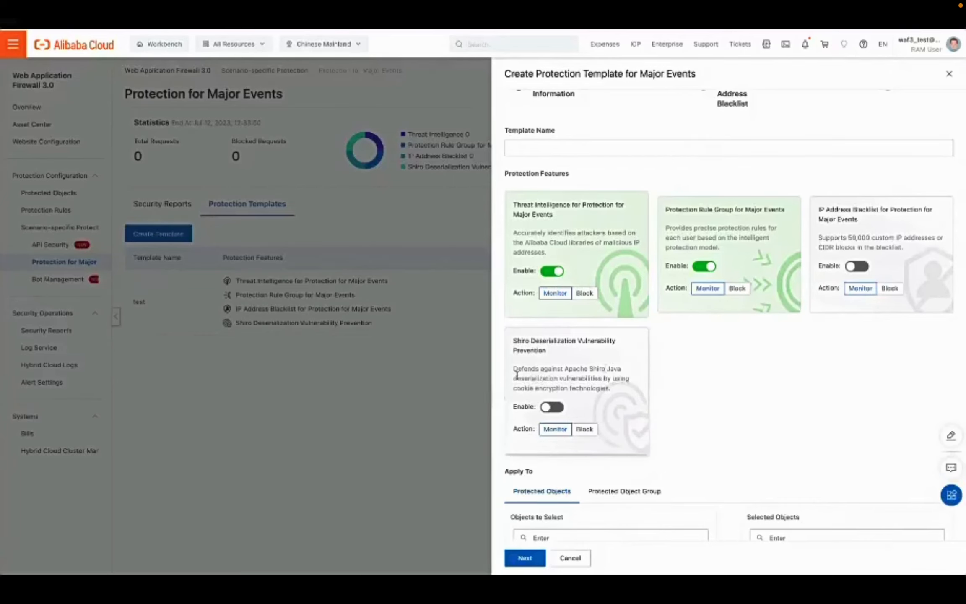
scroll(516, 375, "up", 1)
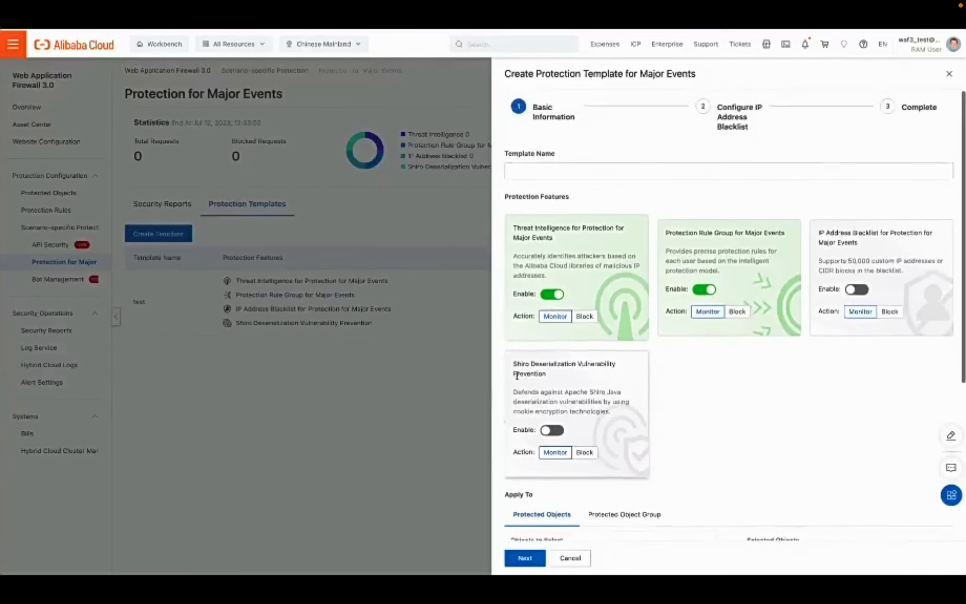
left_click(407, 373)
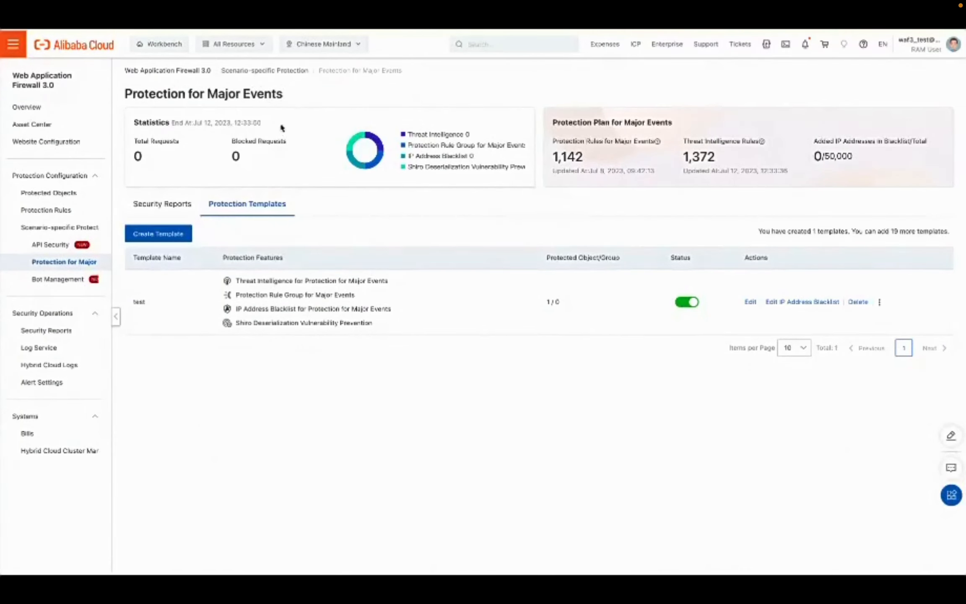
- Start a scenario-specific Bot Management template named 55 for Websites, with URI Contains etc, and proceed to its protection rules
left_click(72, 287)
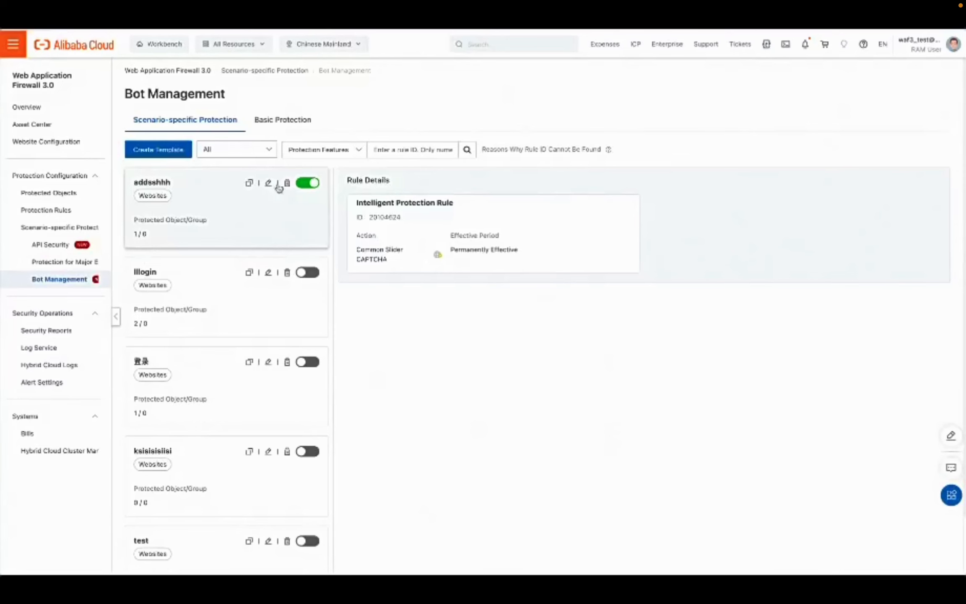
left_click(170, 154)
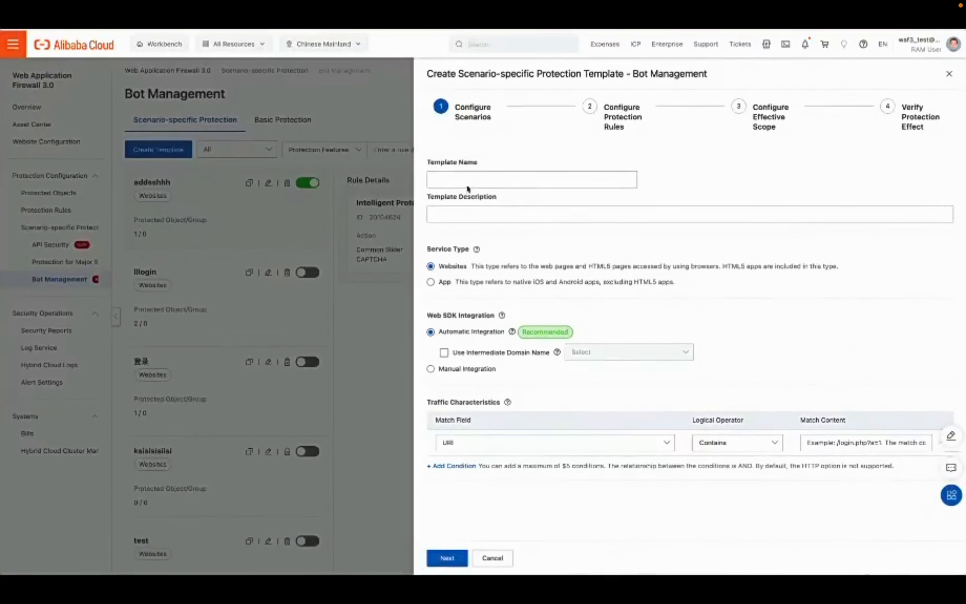
left_click(450, 173)
type("55")
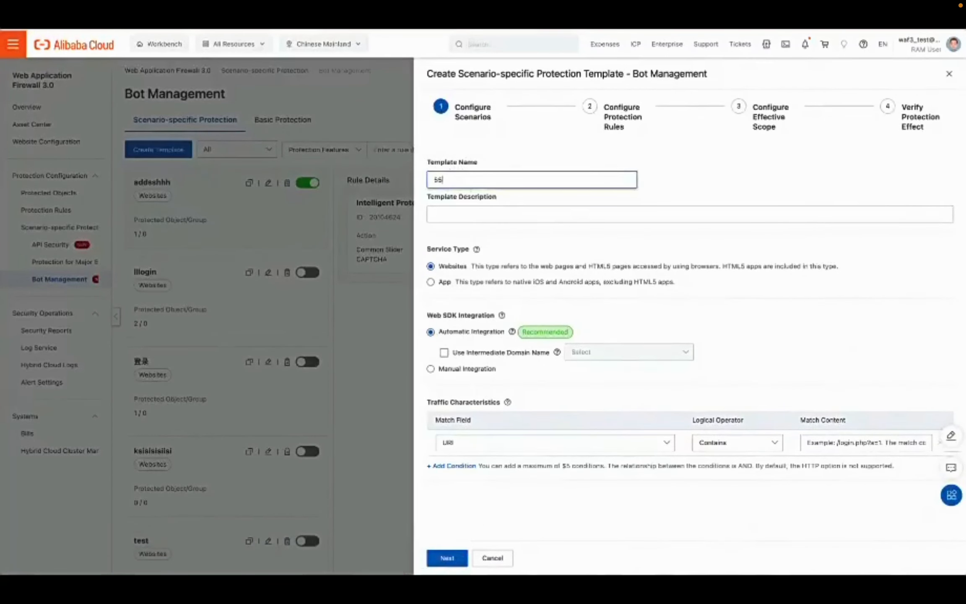
left_click(453, 555)
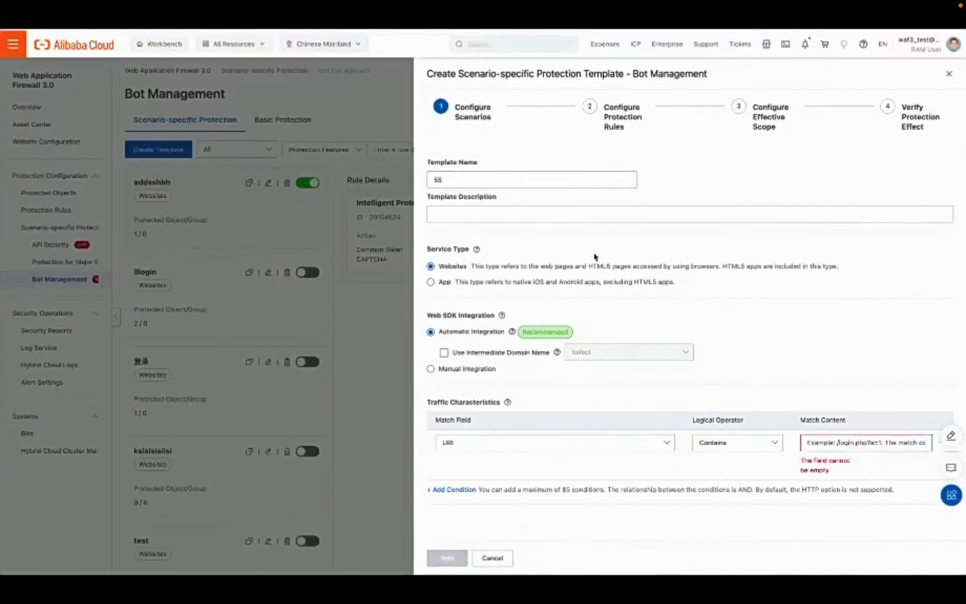
left_click(821, 439)
type("abc")
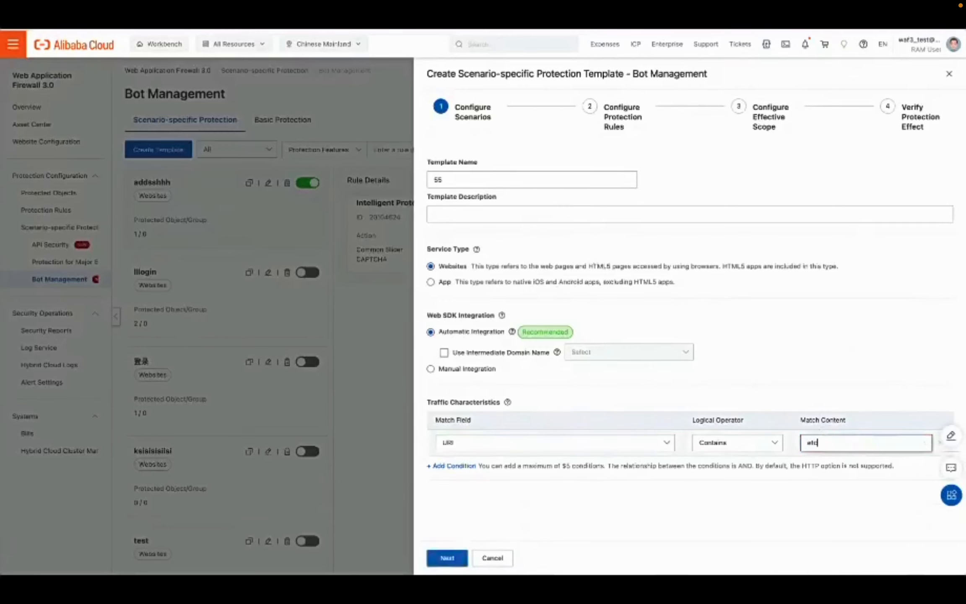
left_click(443, 553)
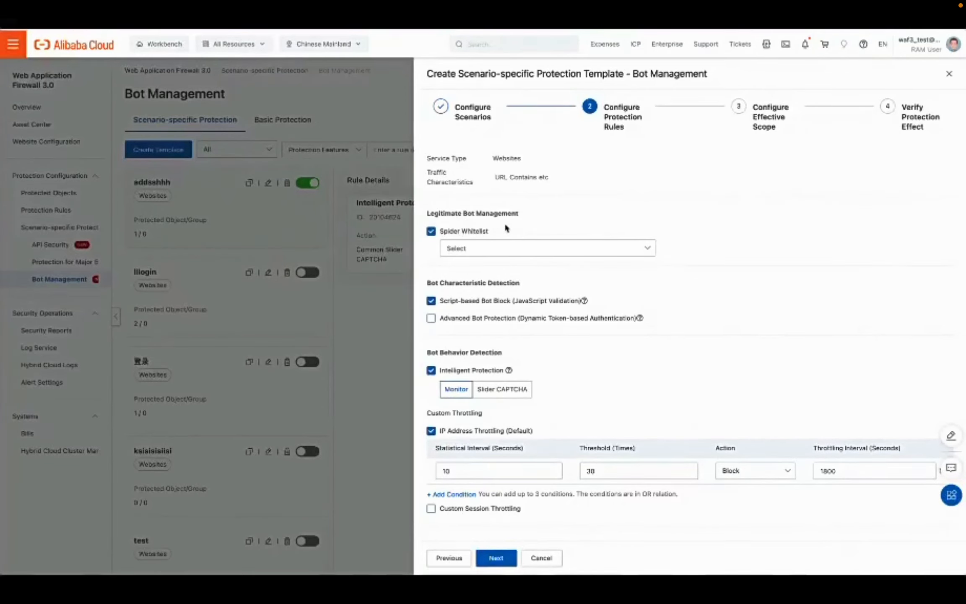
- Examine the bot protection rule options, try enabling Data Center Blacklist and Fake Spider Blocking, and discard the template
scroll(499, 280, "down", 1)
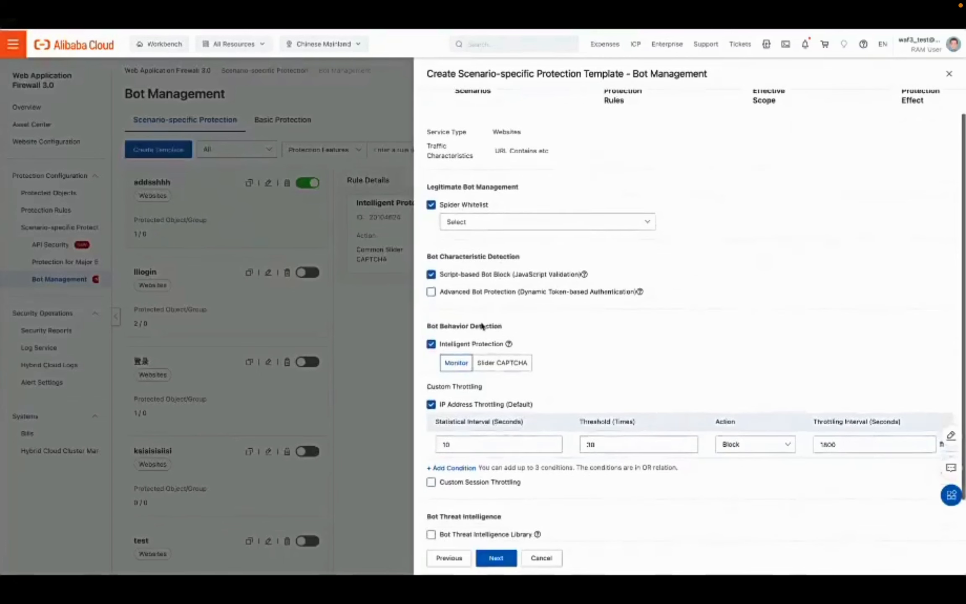
scroll(482, 326, "down", 1)
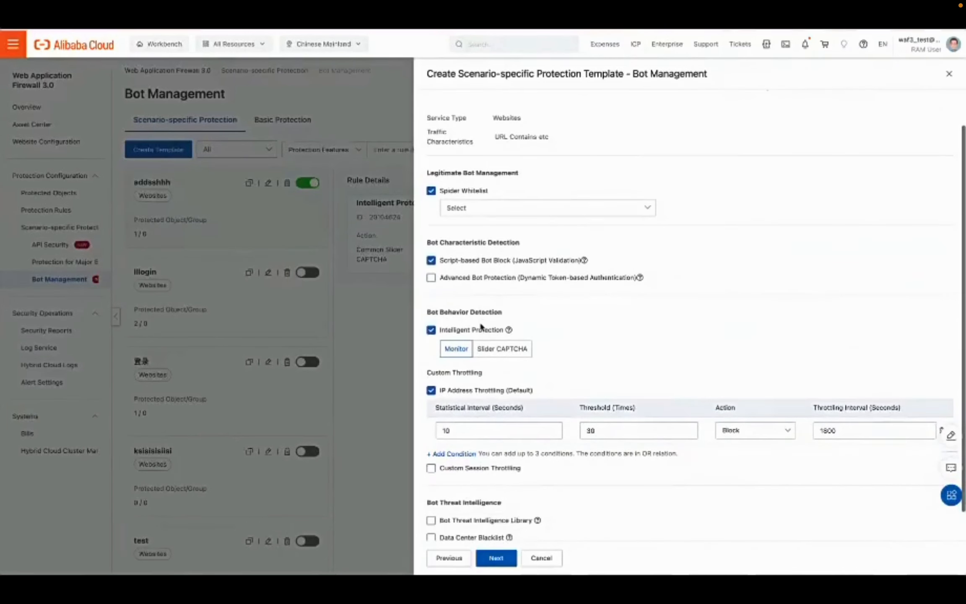
scroll(481, 325, "down", 1)
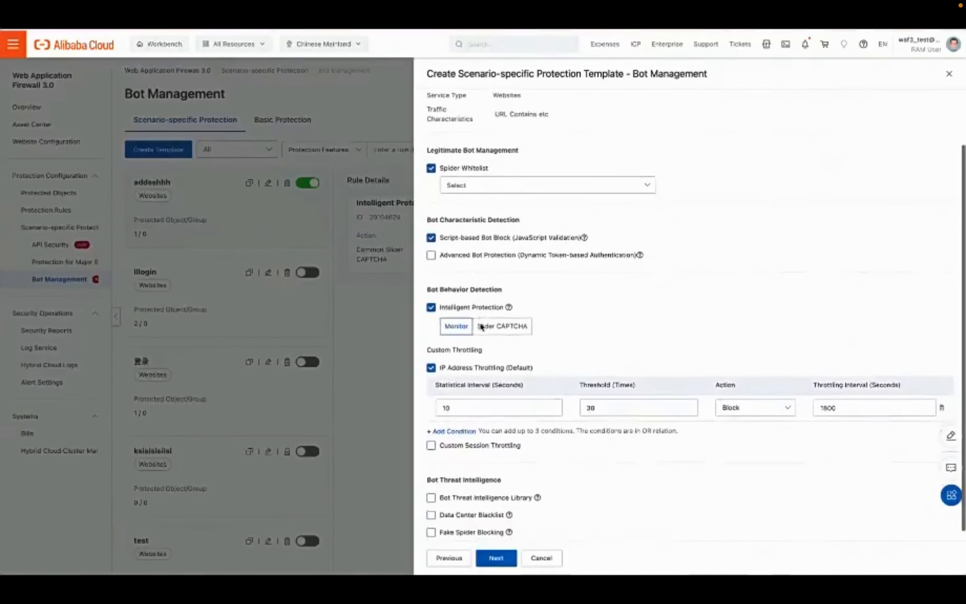
scroll(482, 326, "down", 1)
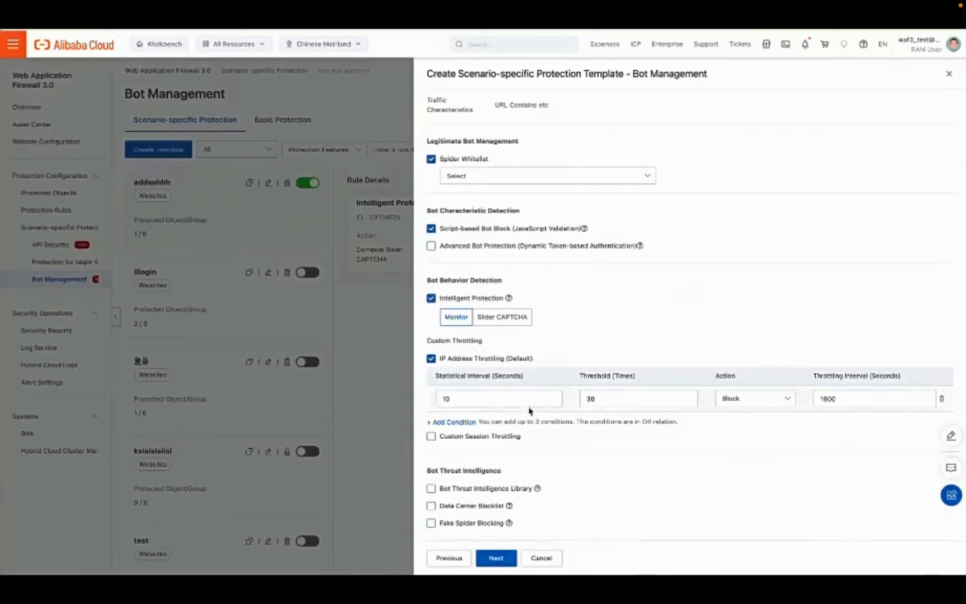
left_click(442, 510)
scroll(550, 488, "down", 2)
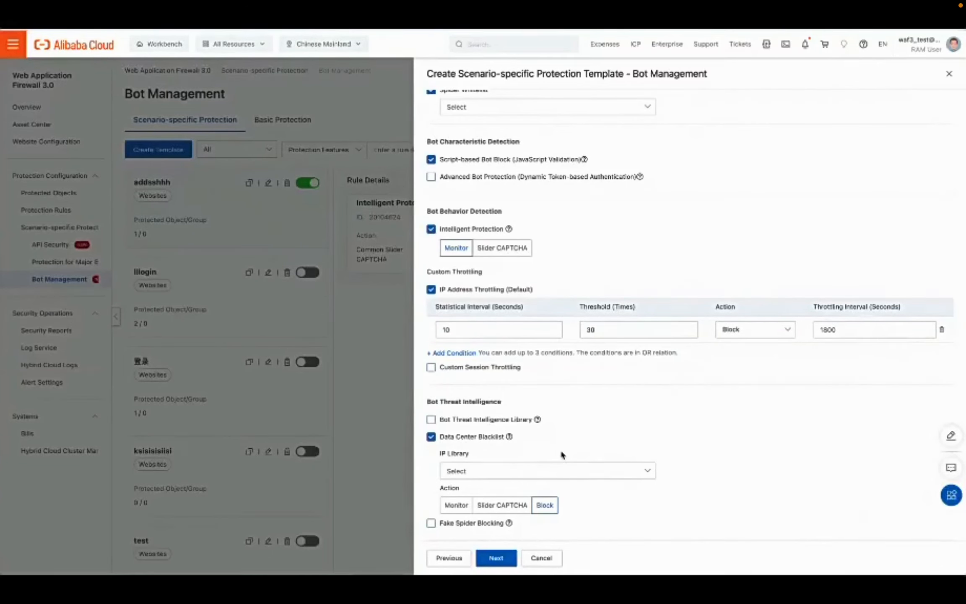
left_click(465, 525)
left_click(360, 466)
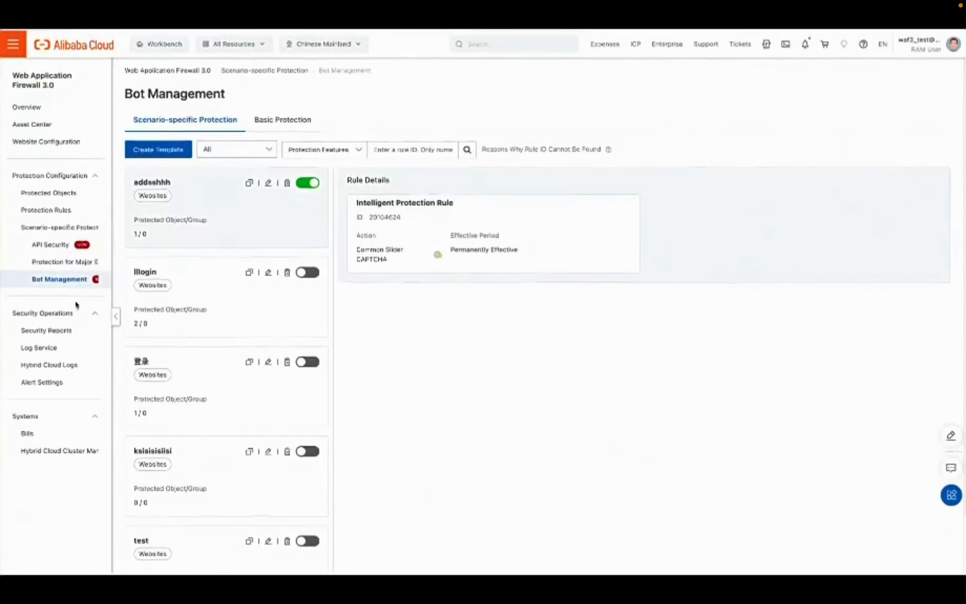
- View the Security Reports for each protection module, from Basic Protection Rule through Bot Management, and return to Scan Protection
left_click(62, 332)
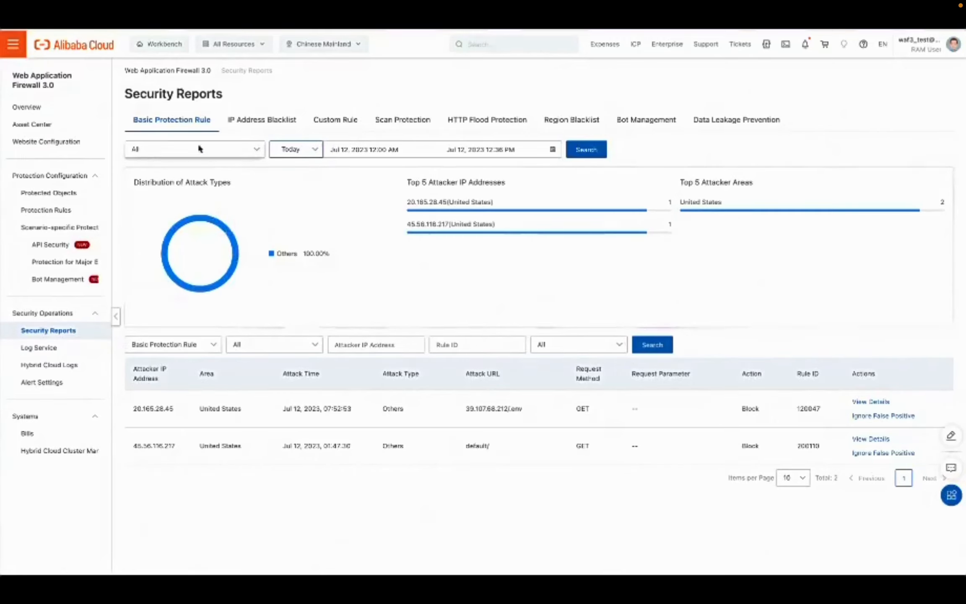
left_click(273, 124)
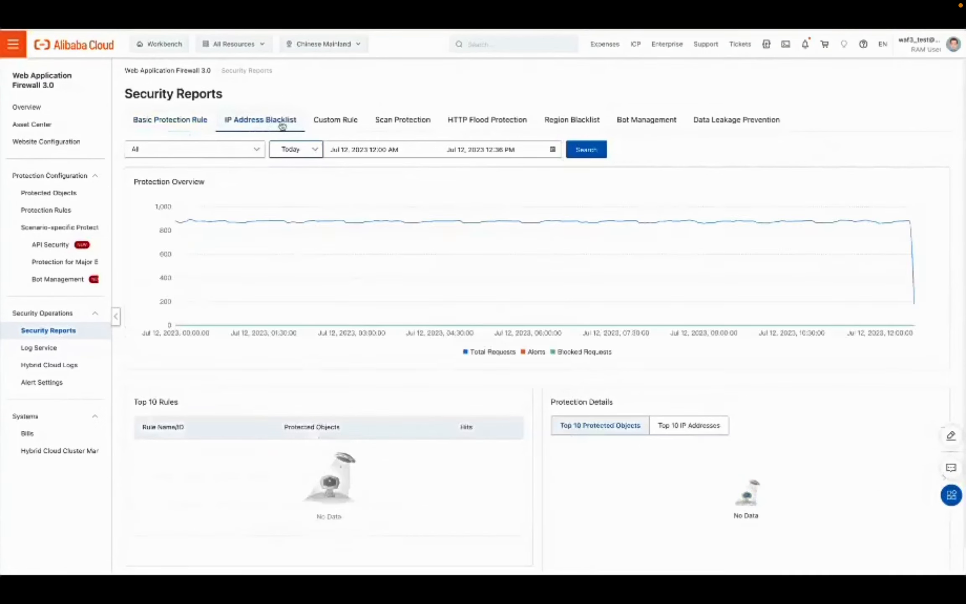
left_click(343, 124)
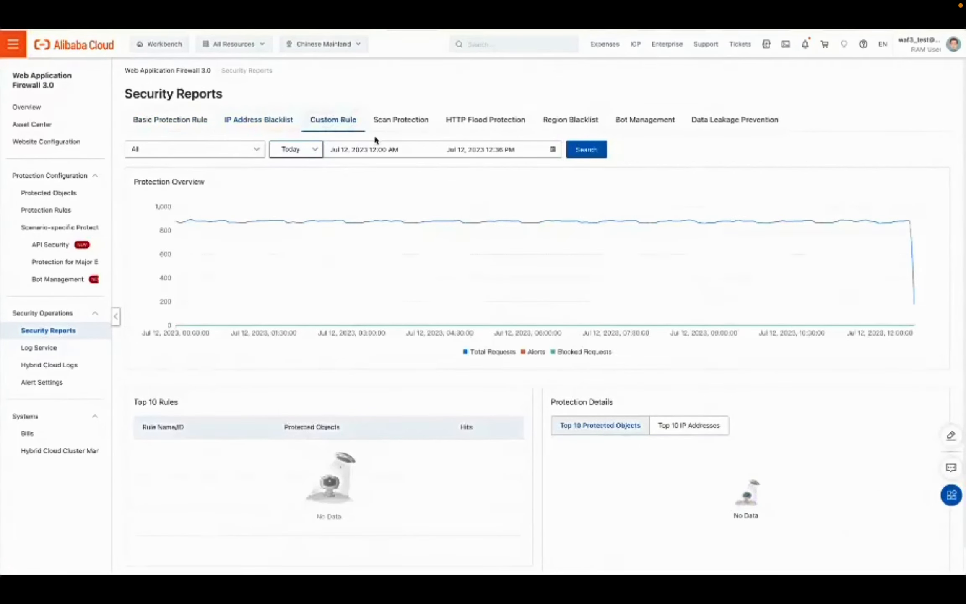
left_click(403, 123)
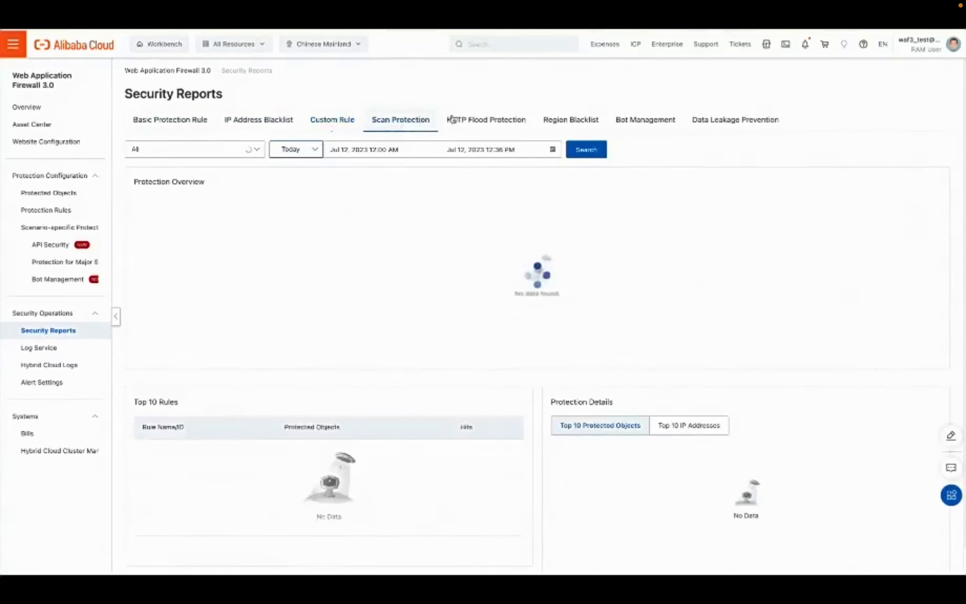
left_click(511, 120)
left_click(577, 120)
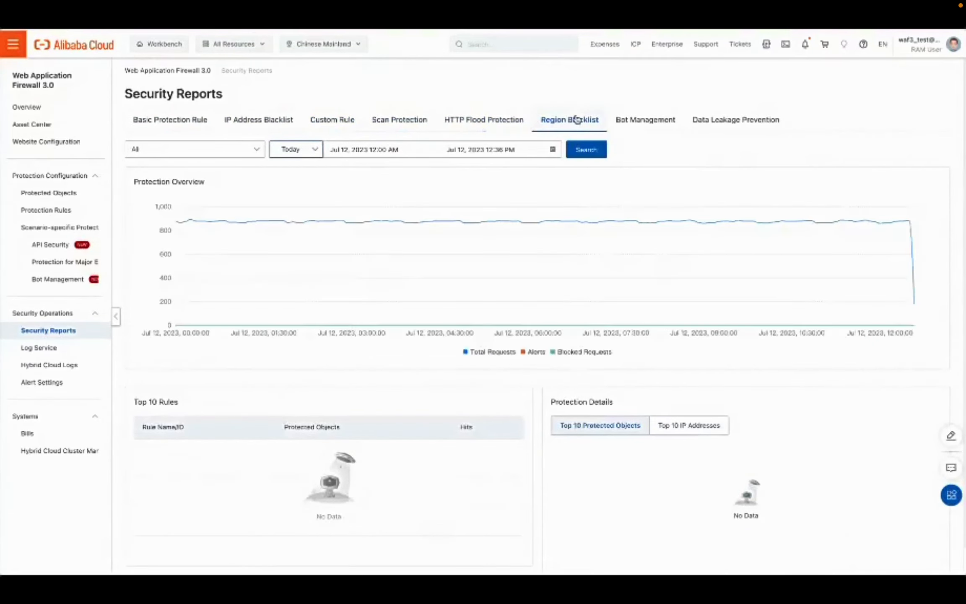
left_click(668, 121)
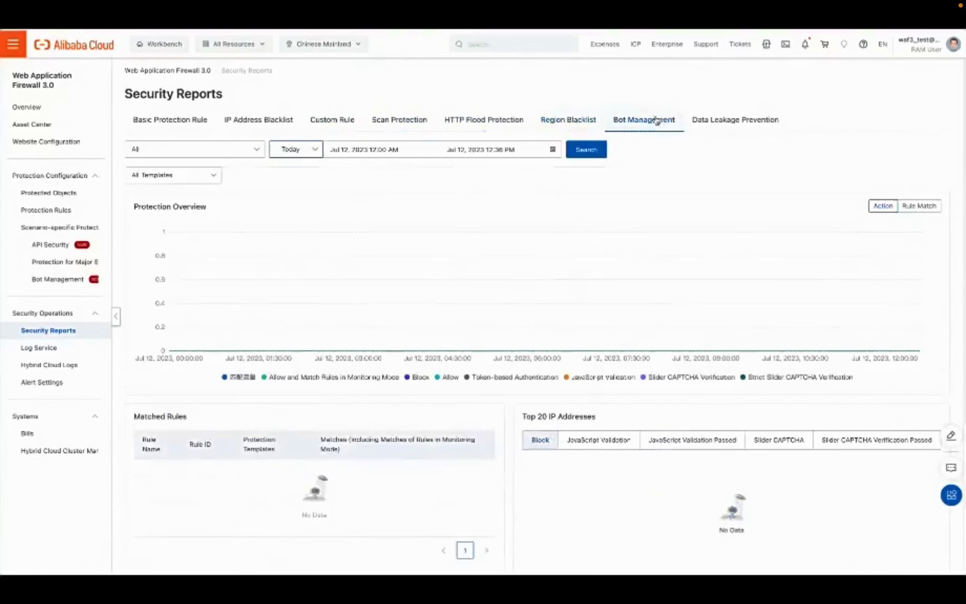
left_click(409, 122)
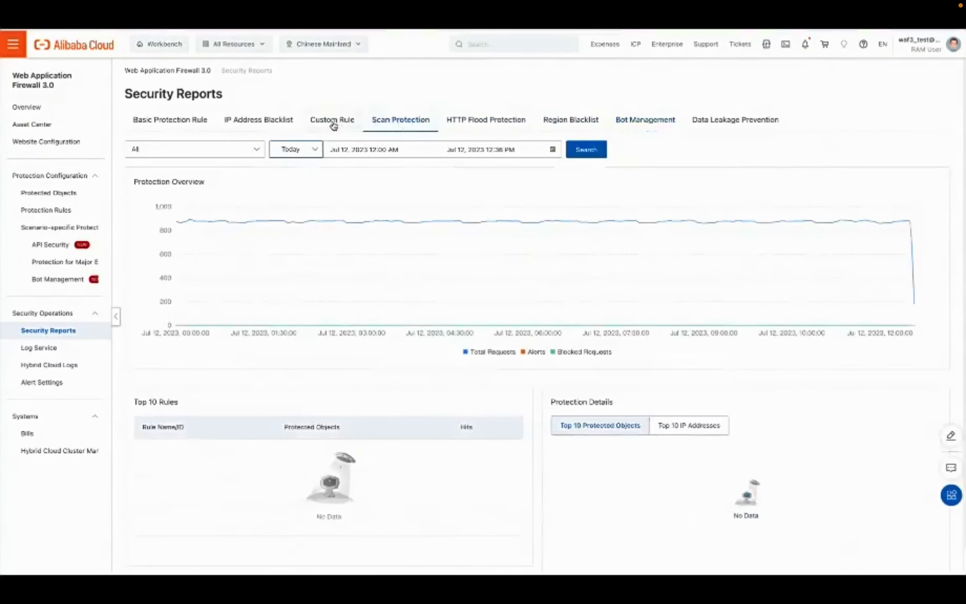
- View the Log Service query page with its logstore details, the Alert Settings and the Bills page
left_click(74, 351)
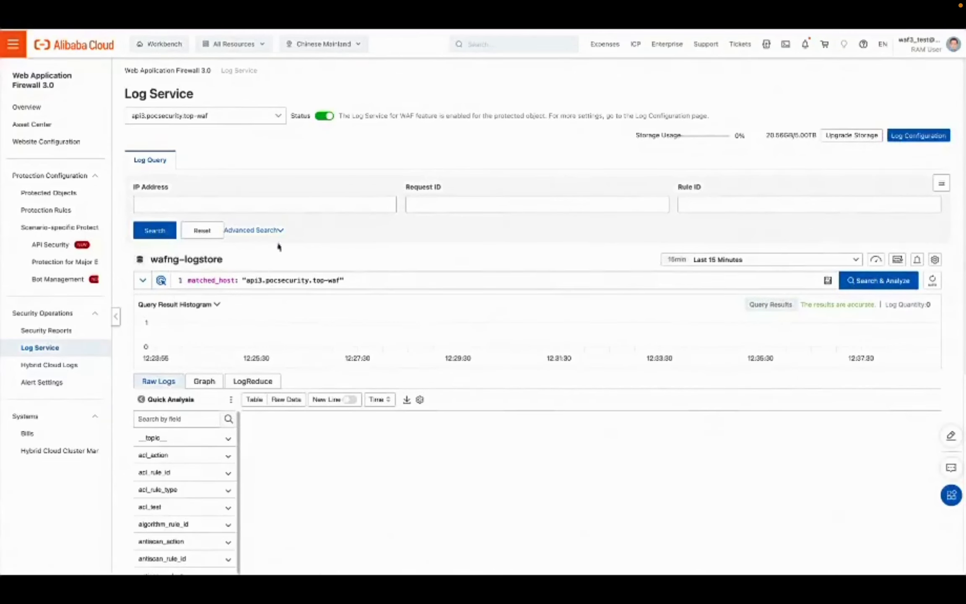
mouse_move(139, 299)
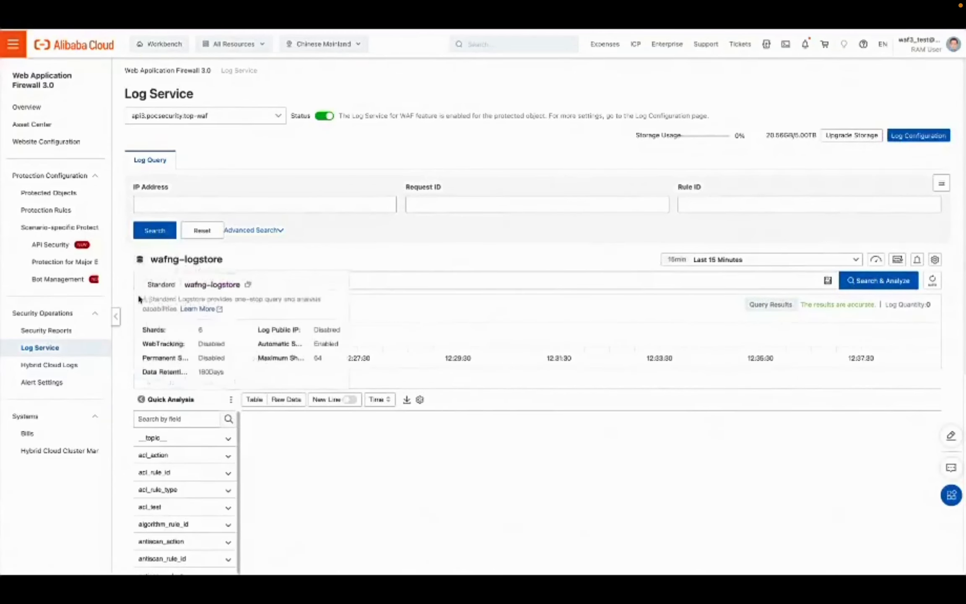
left_click(67, 385)
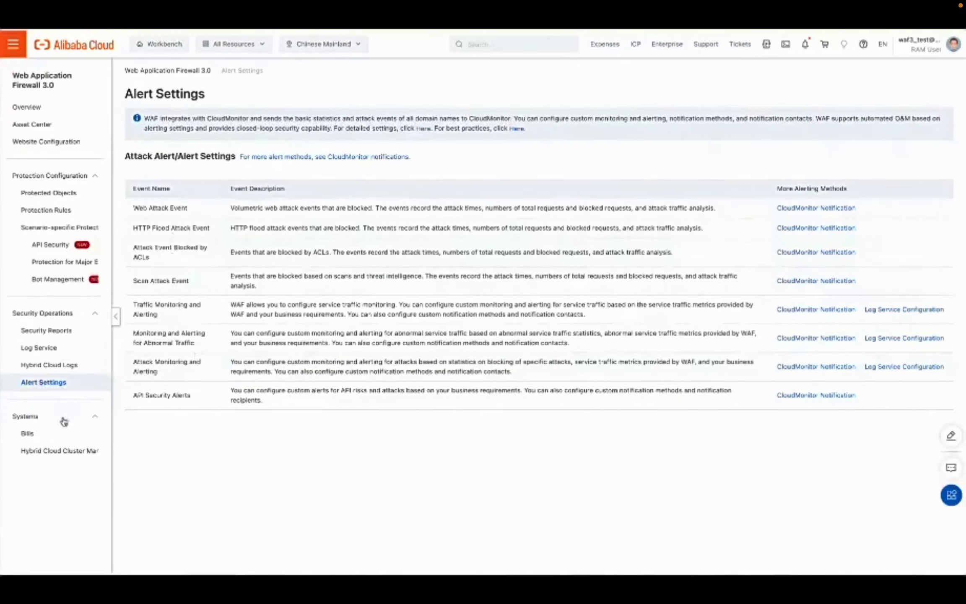
left_click(54, 436)
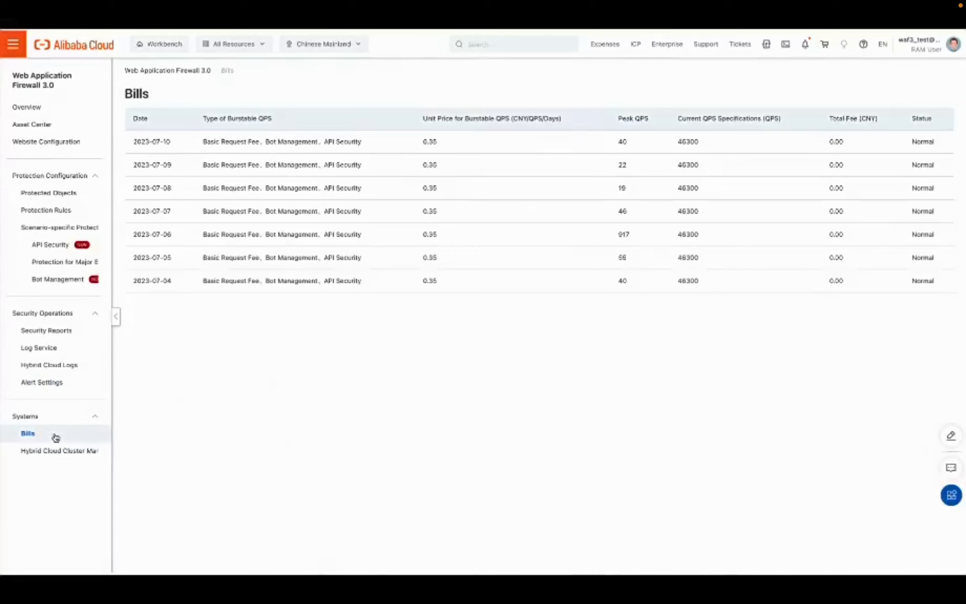